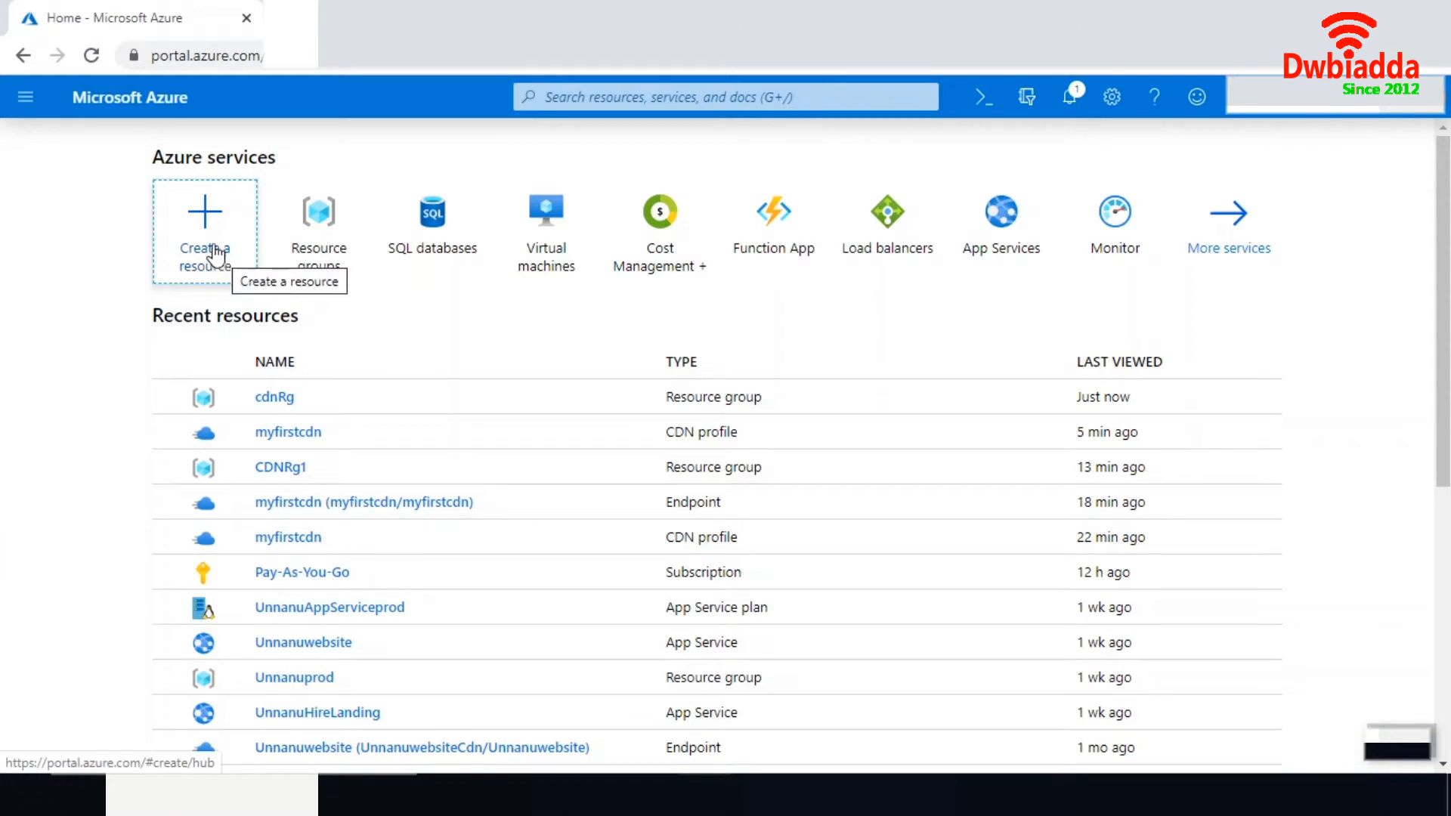
Step: Start creating a new resource and search the Marketplace for CDN to open Microsoft's CDN offering
left_click(210, 251)
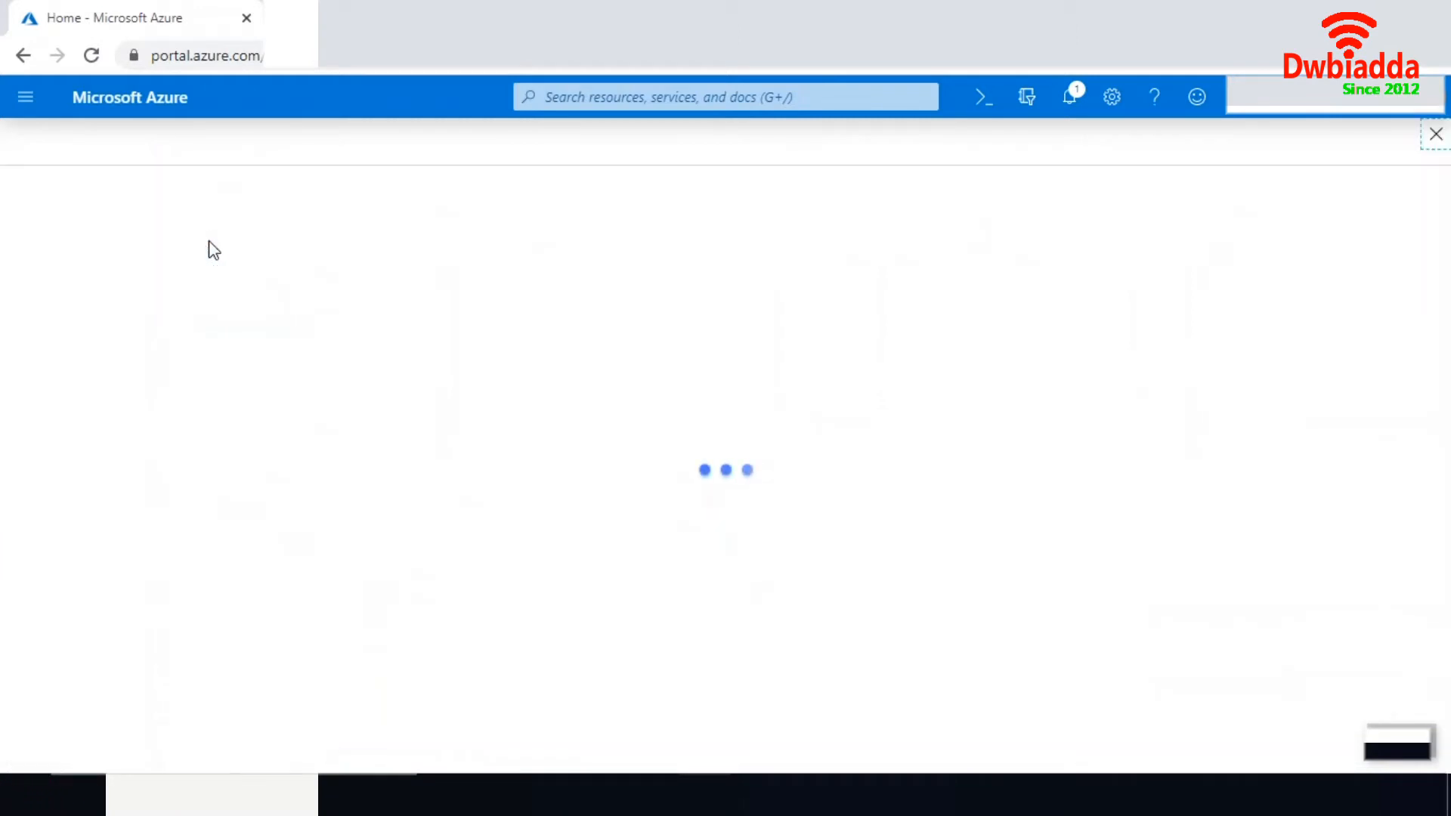
left_click(109, 229)
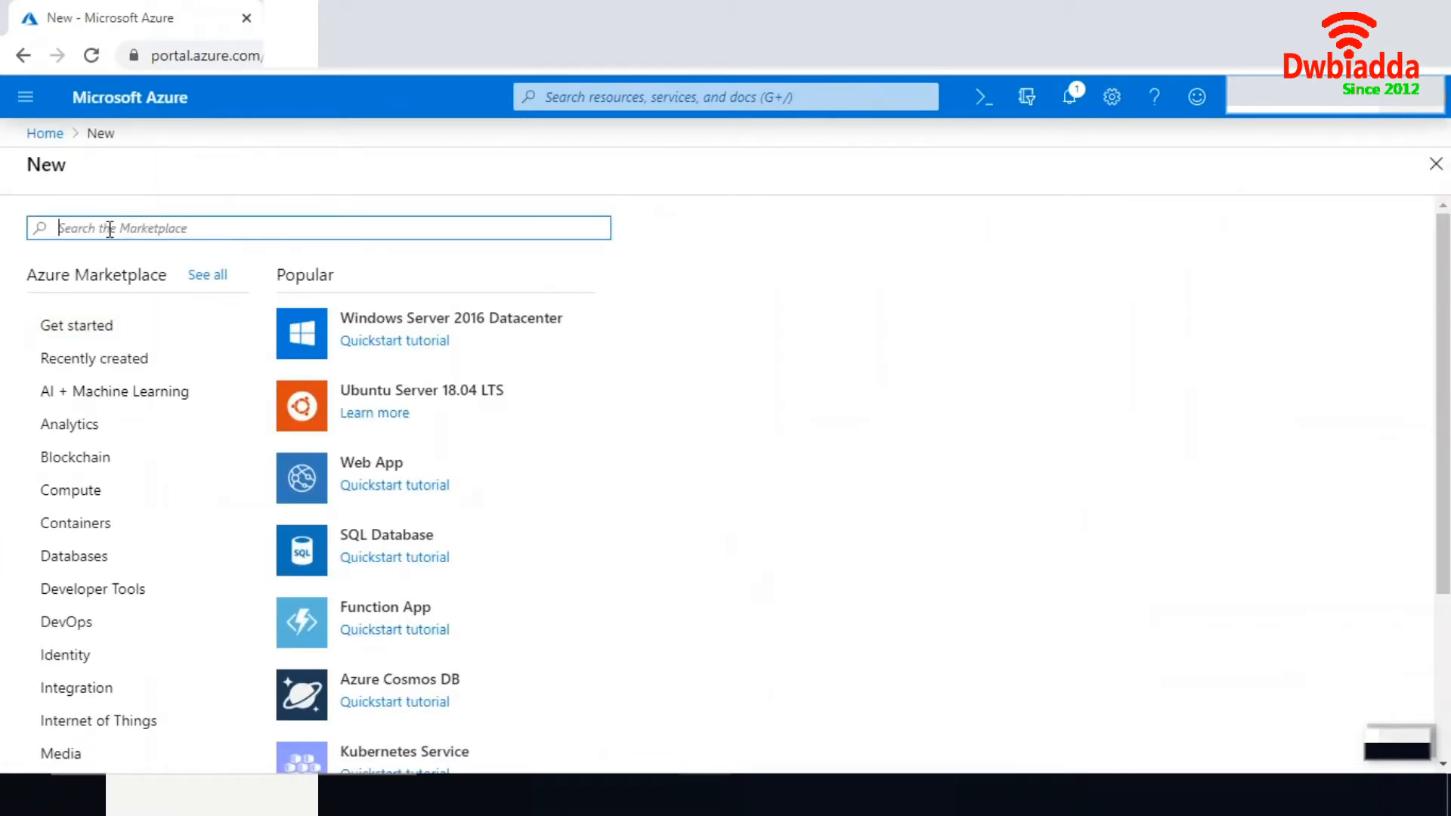
type("c")
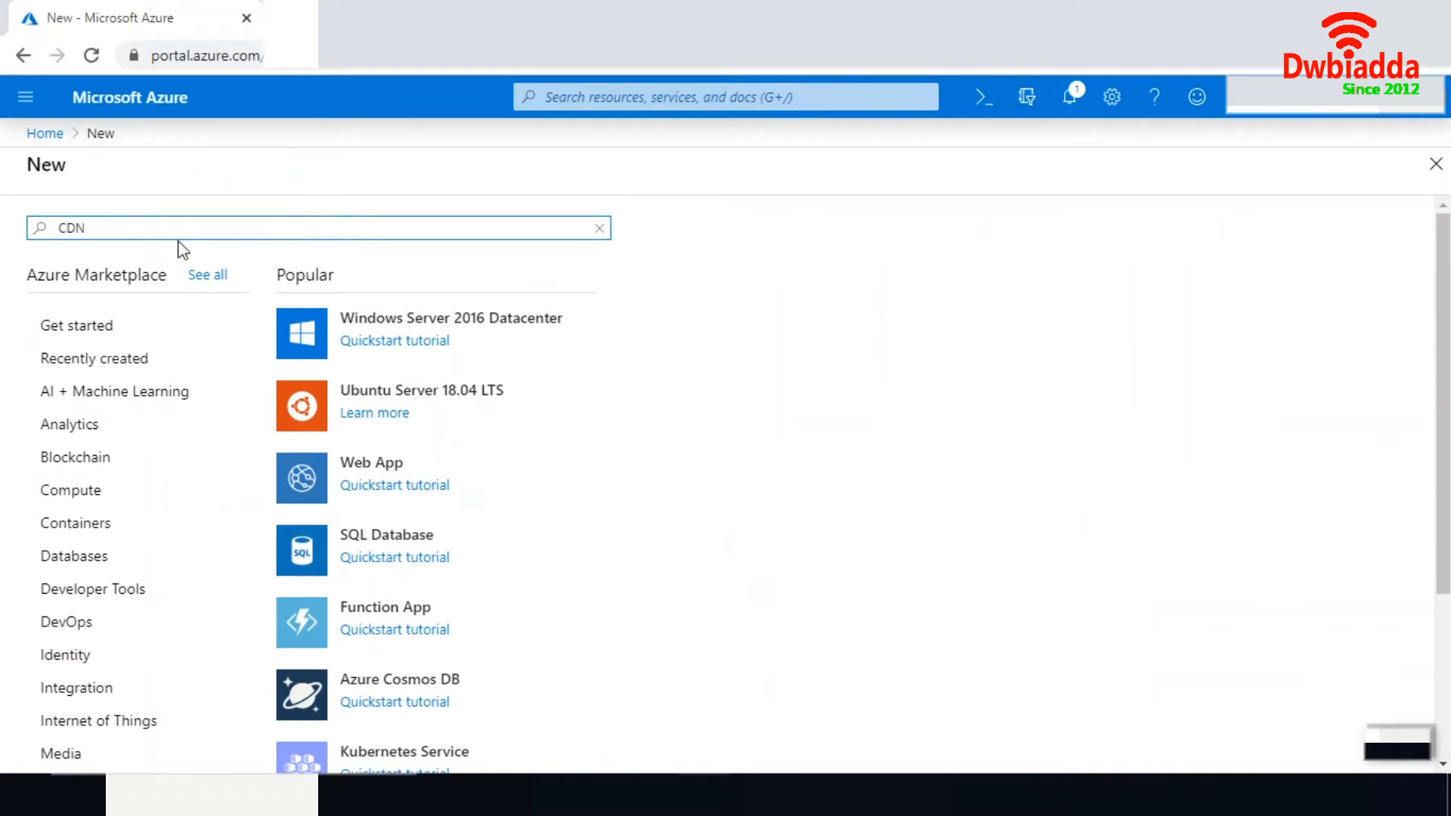
key("Return")
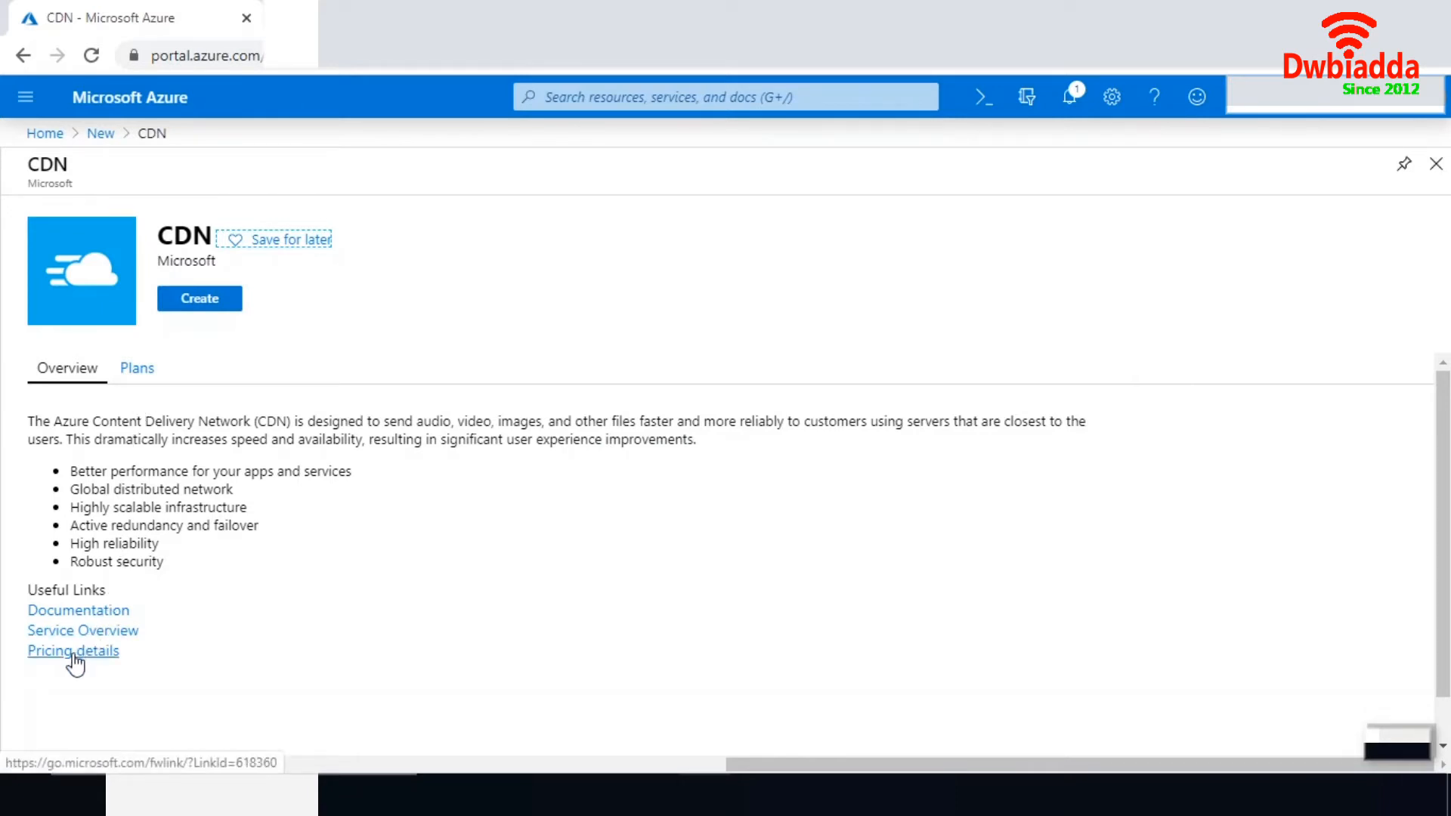
Step: Examine the CDN pricing details for outbound data transfers by zone, and return to the CDN offering in the portal
left_click(75, 661)
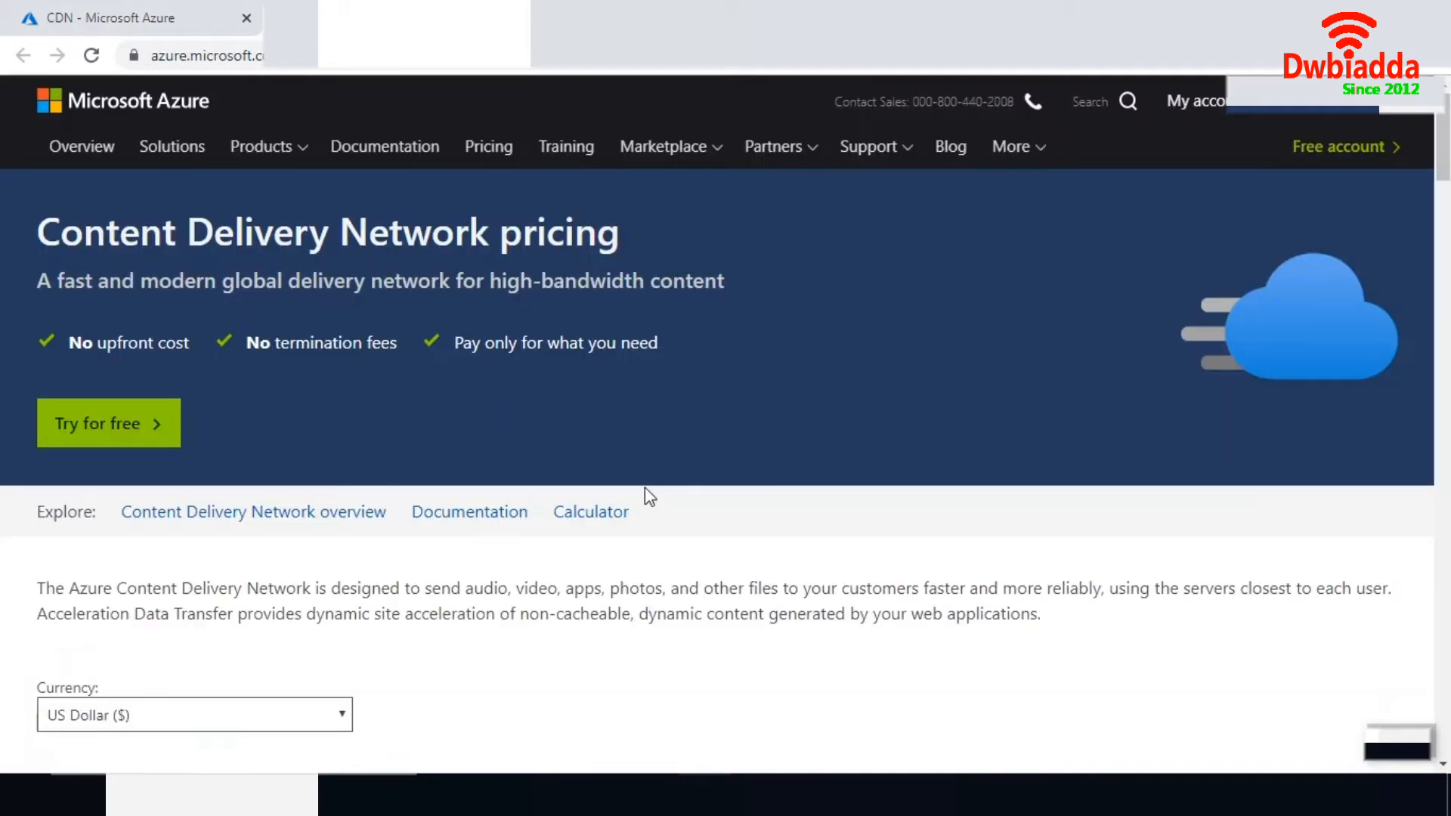
scroll(1407, 150, "down", 6)
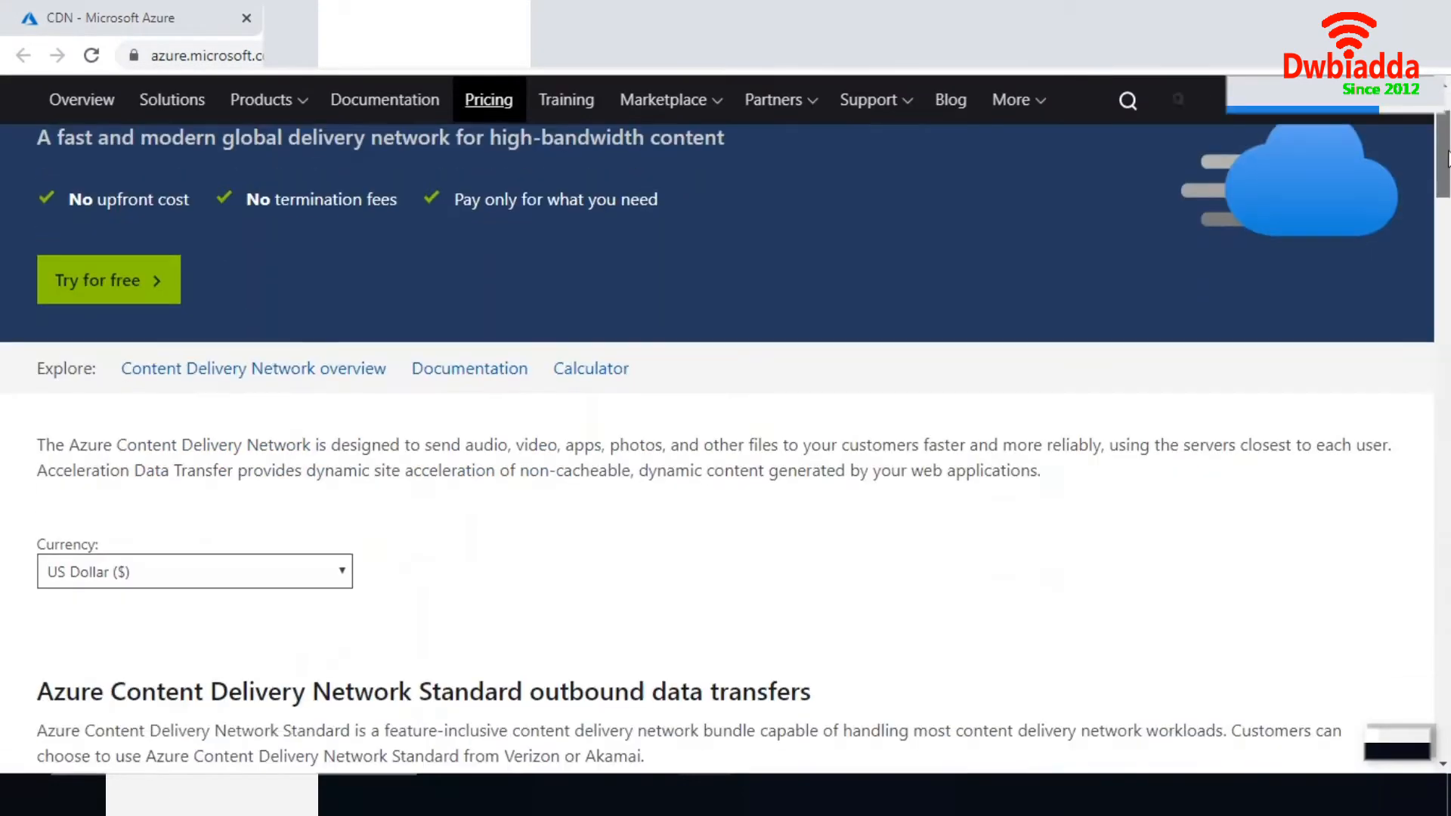
scroll(744, 472, "down", 3)
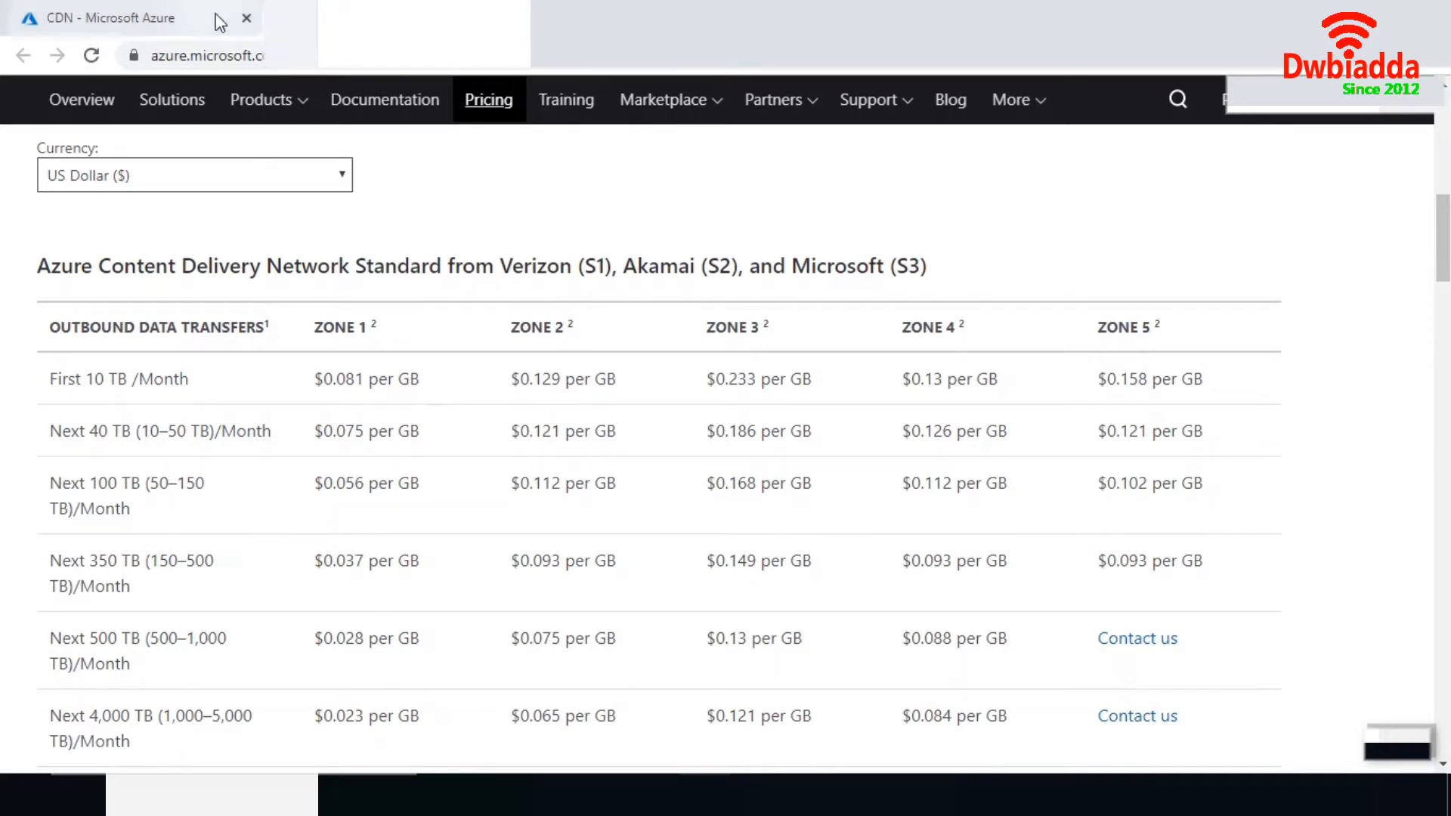
left_click(159, 22)
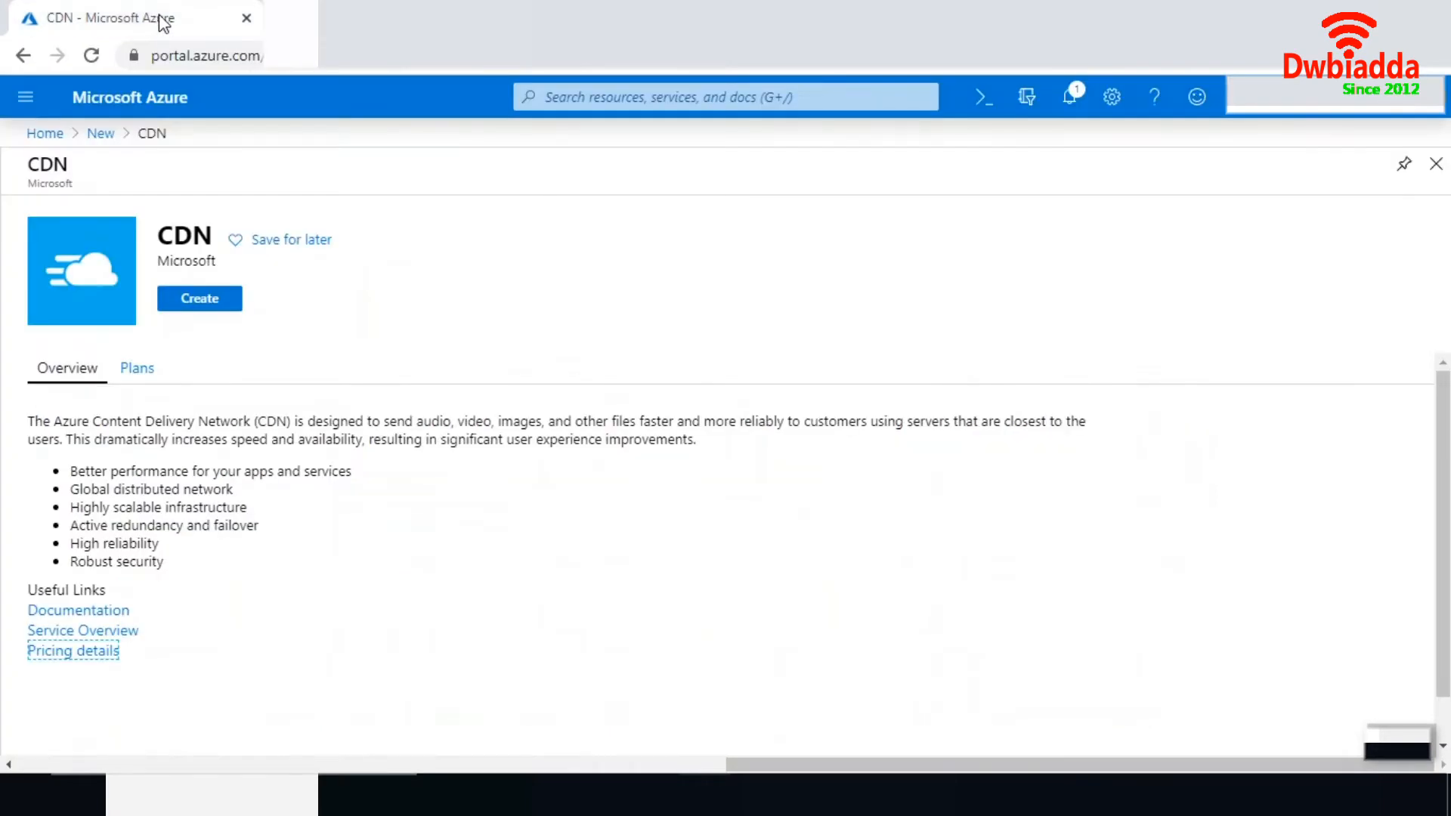
left_click(393, 21)
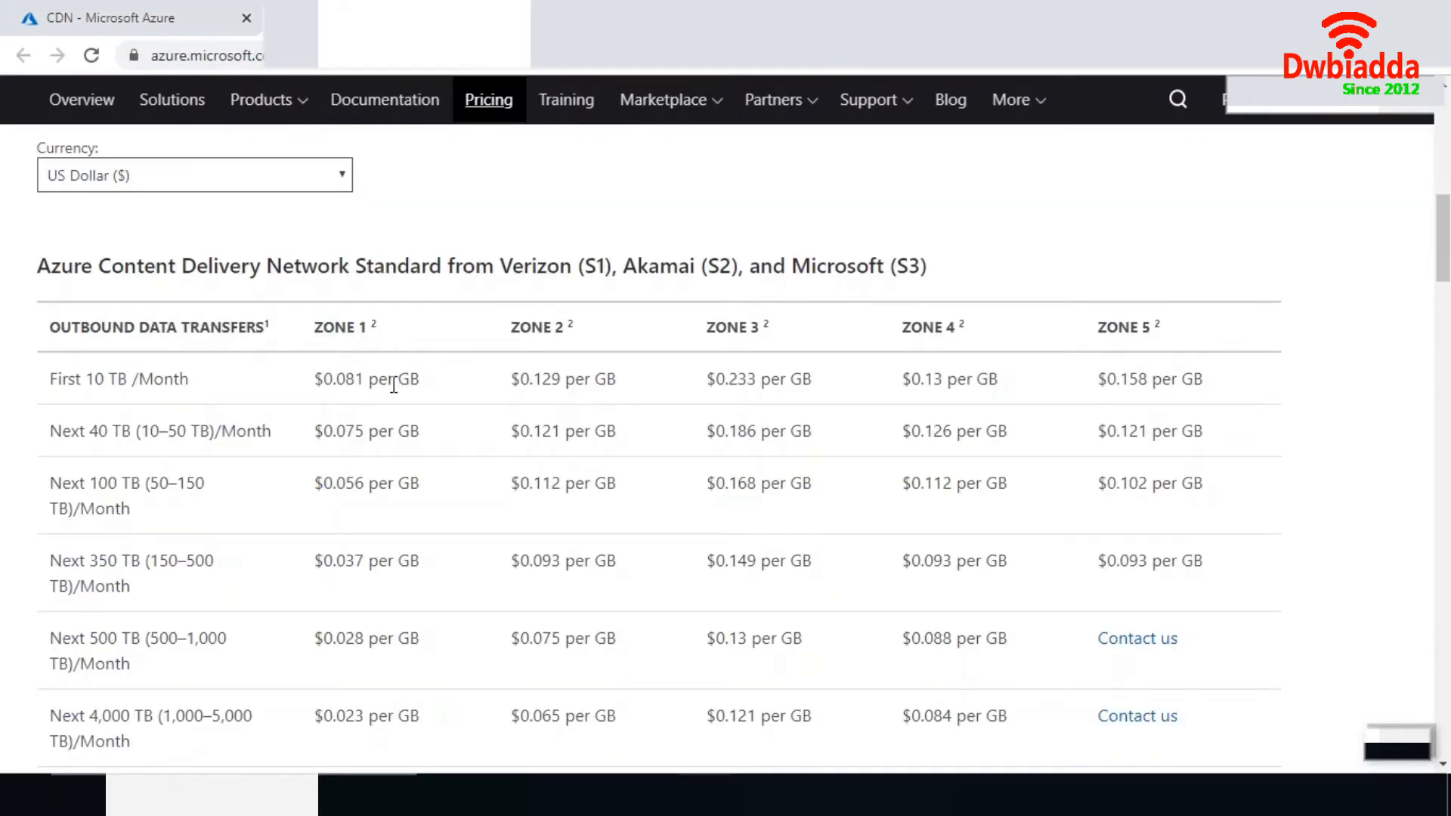
left_click(155, 25)
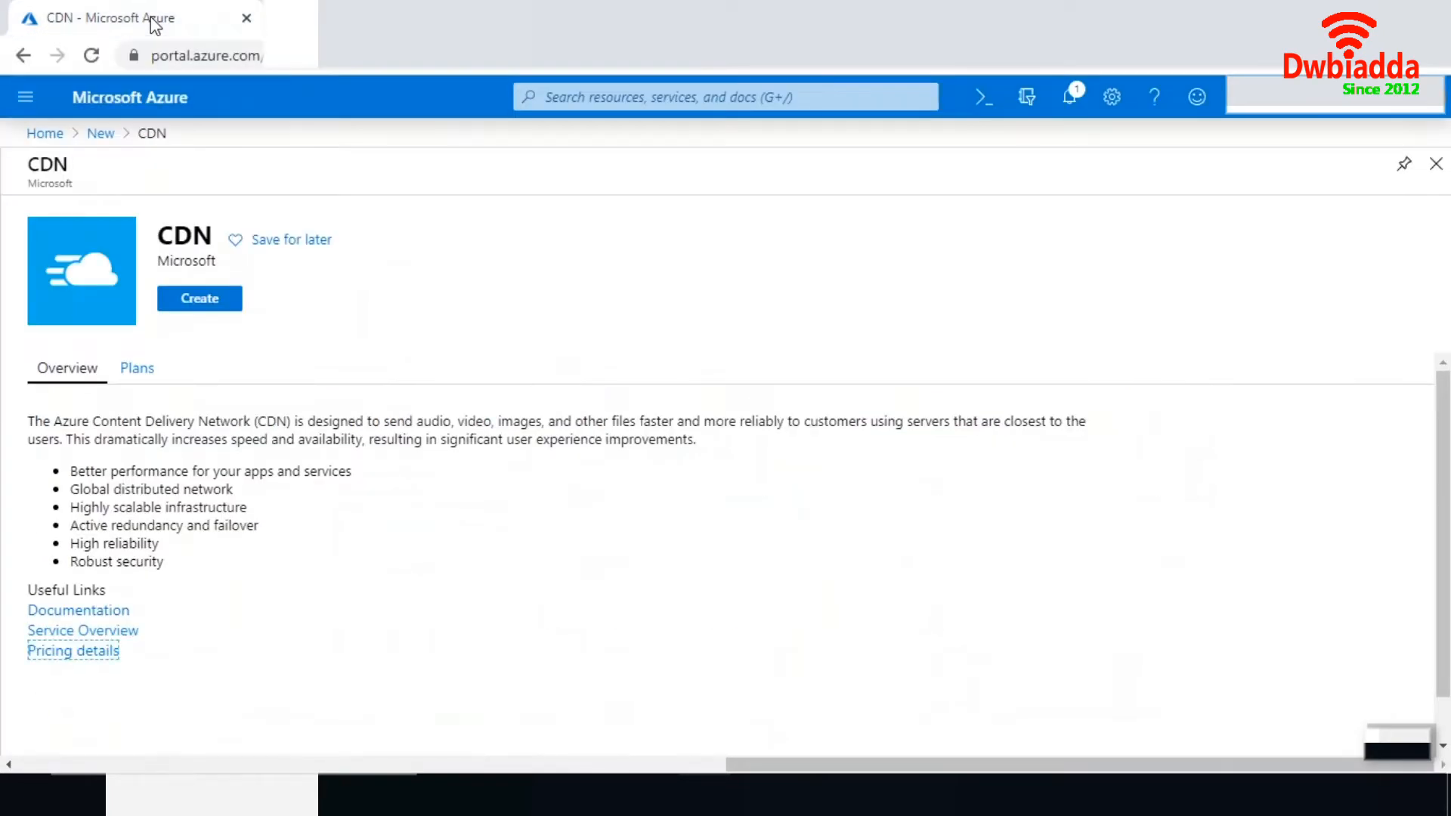
Step: Start a new CDN profile named myfirstcdn and assign it to a new resource group called cdnrg1
left_click(199, 300)
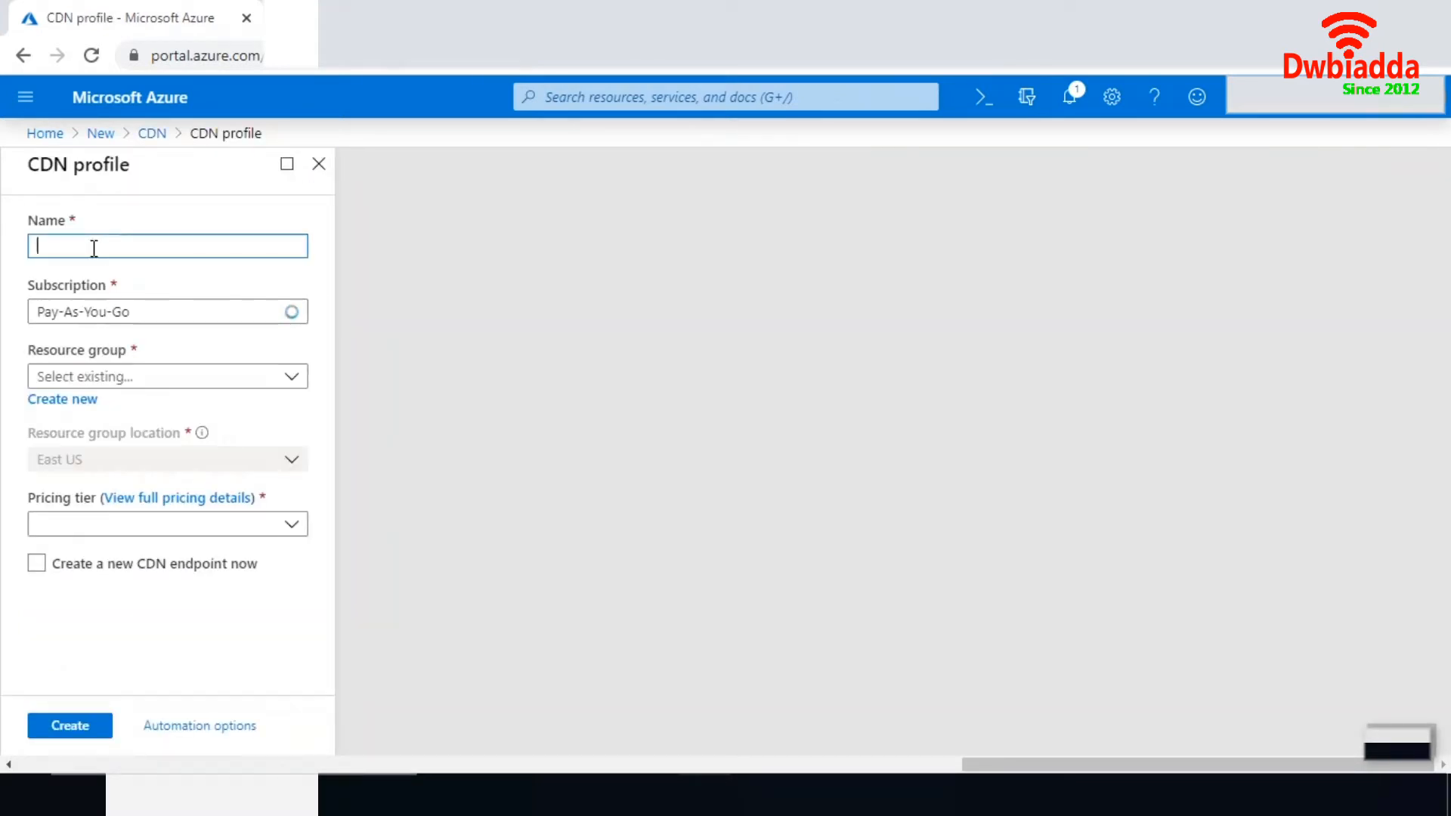
type("myfirstcdn")
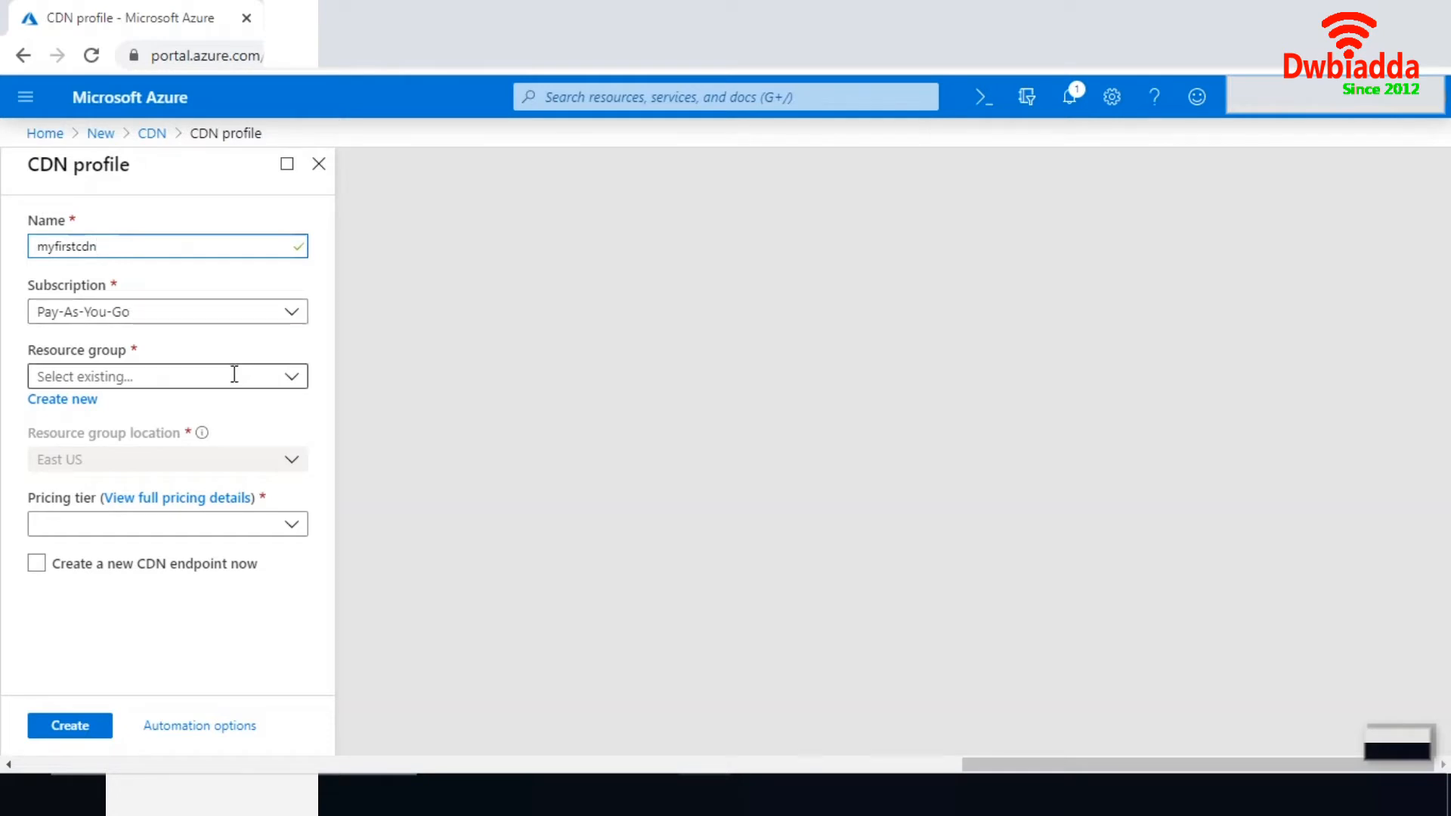
left_click(72, 402)
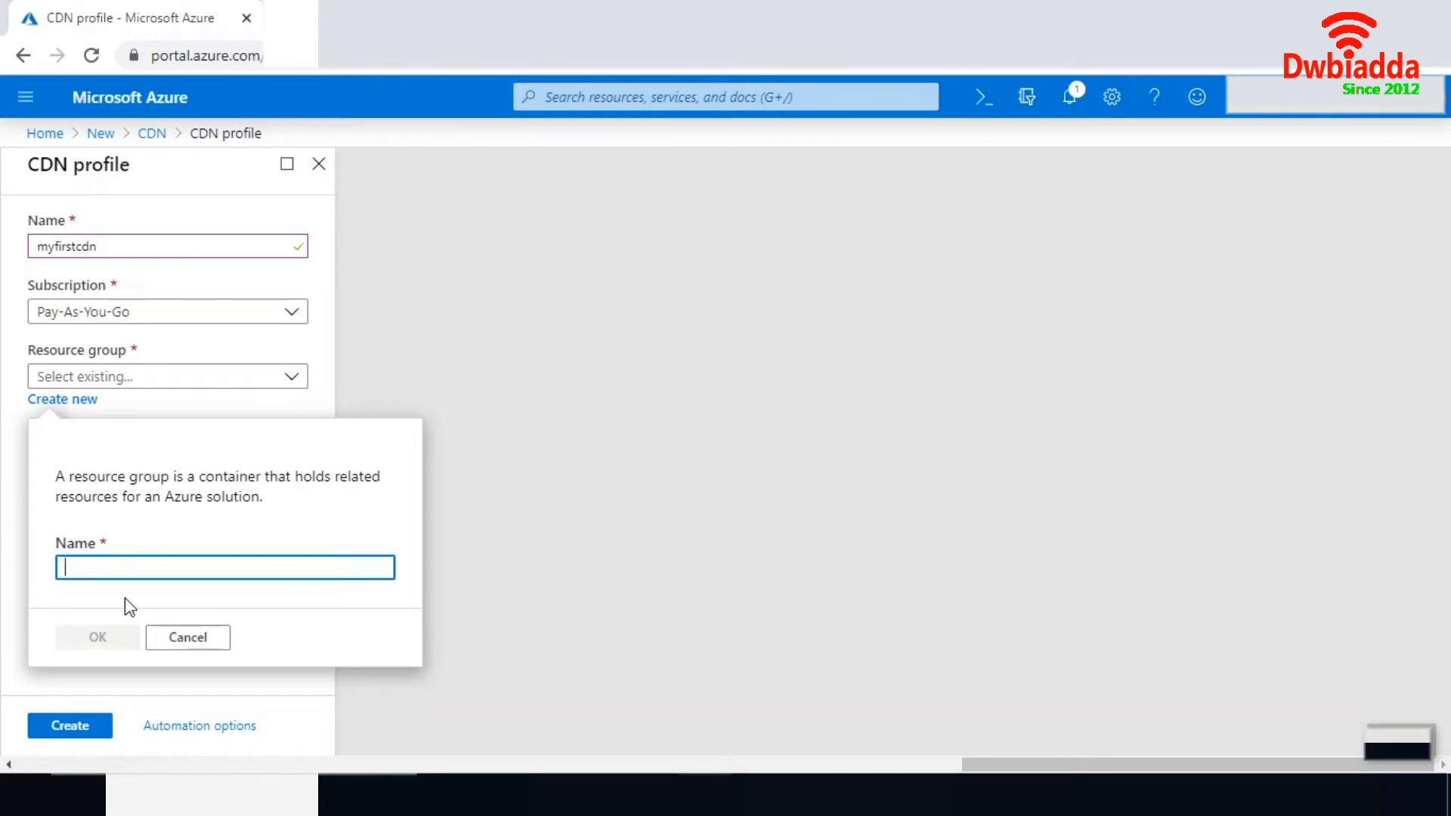
type("cdnrg1")
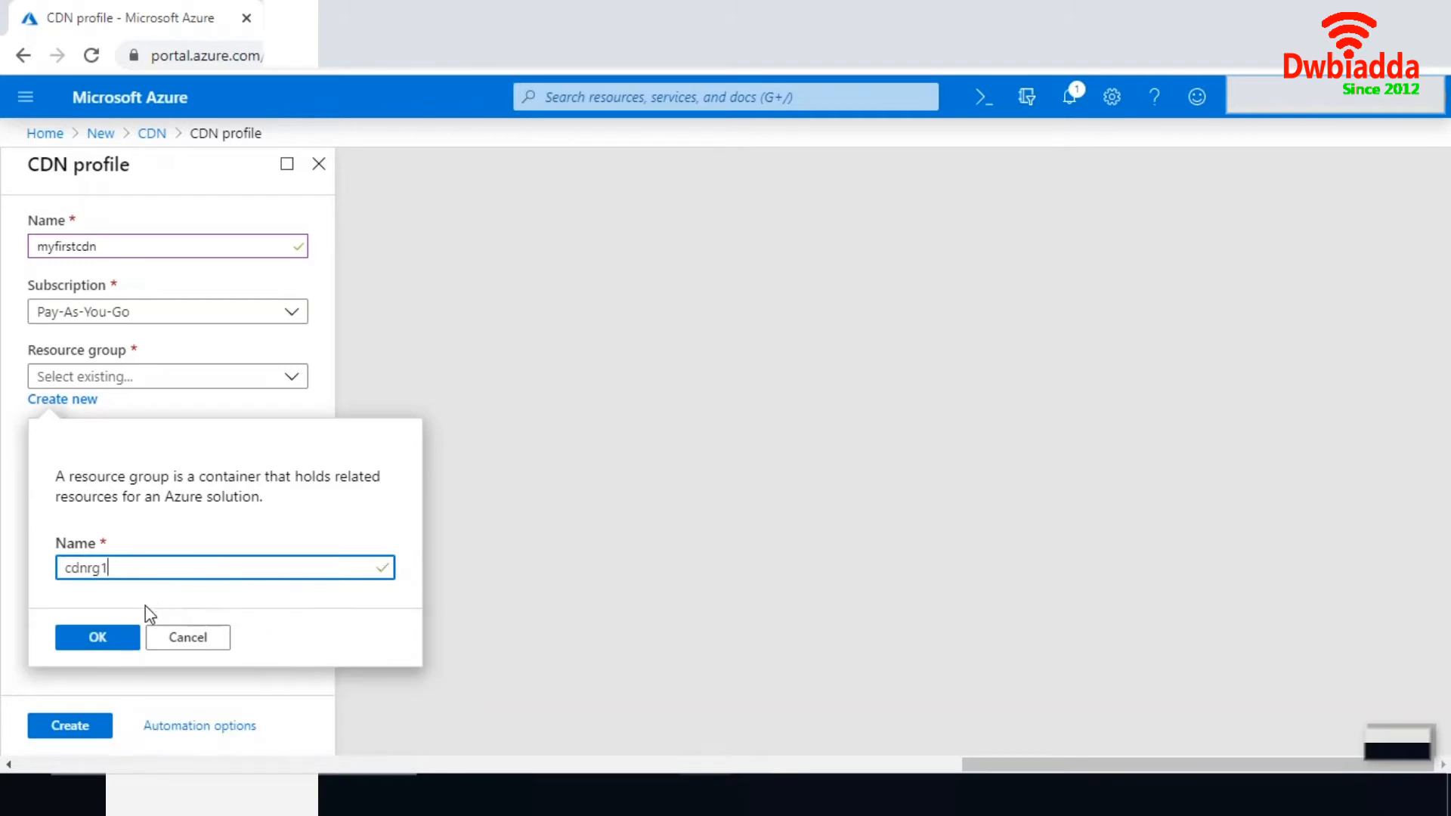
left_click(97, 638)
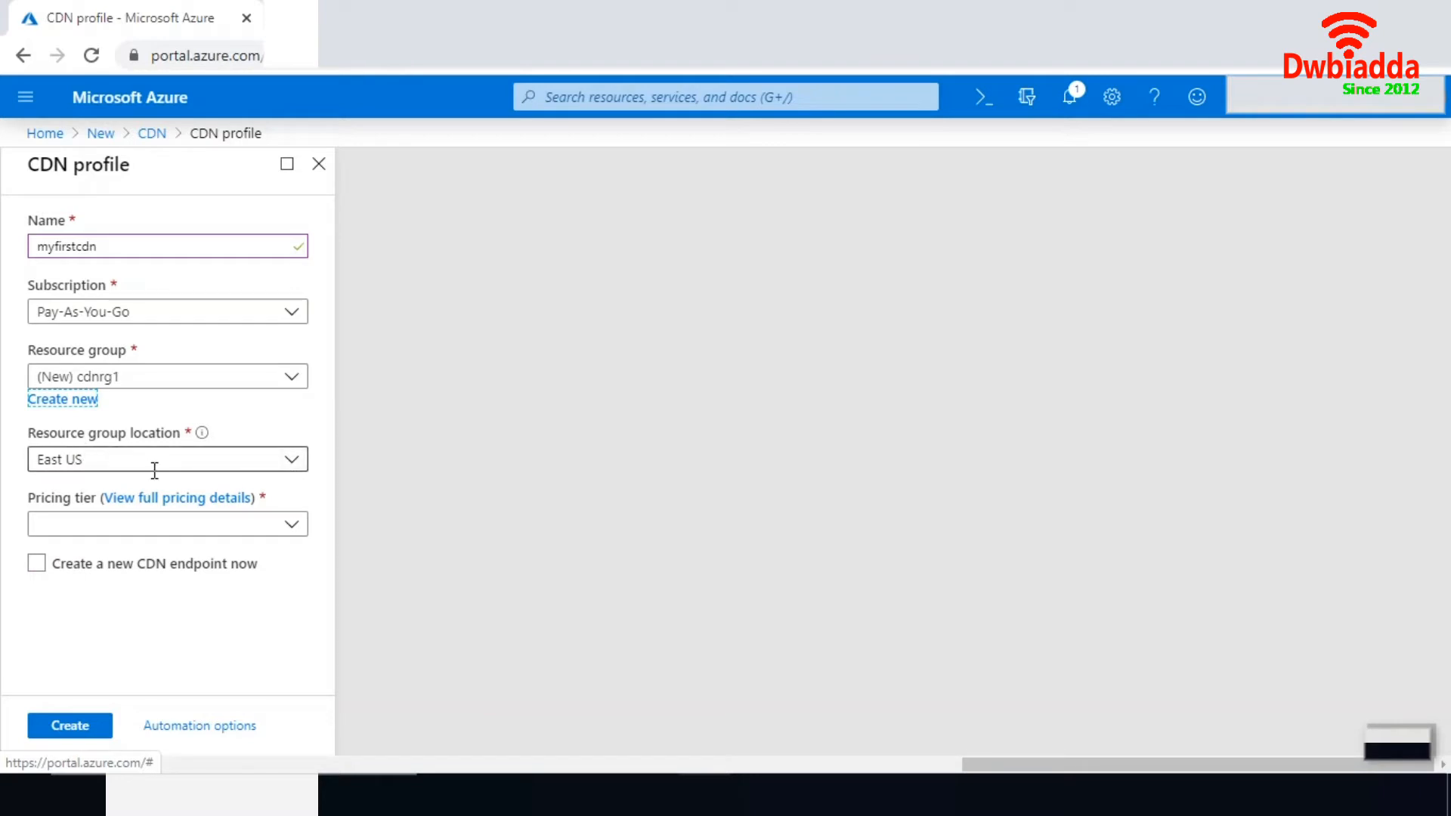
Step: Set the CDN profile's pricing tier to Standard Microsoft and create the profile
left_click(292, 525)
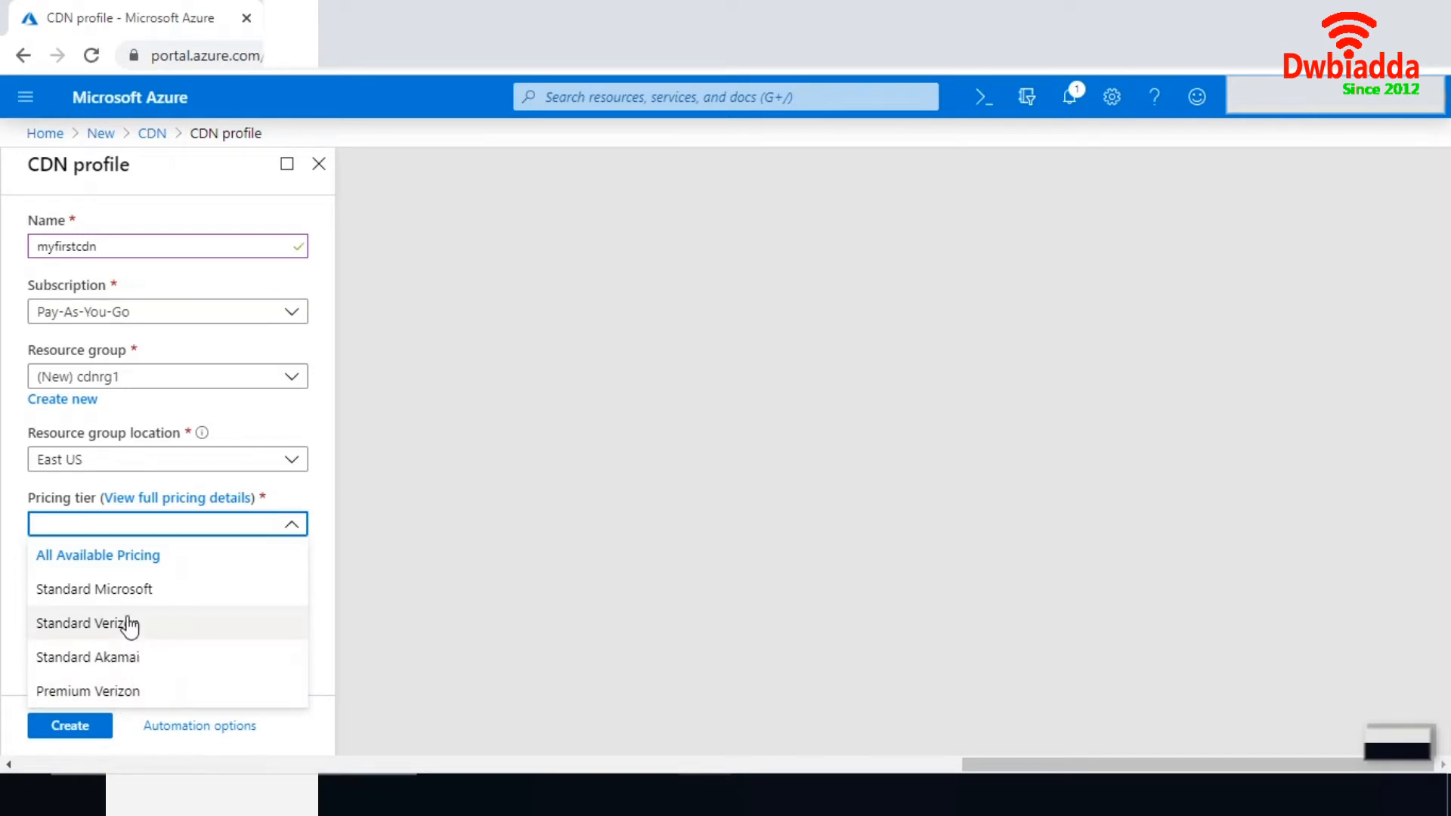
left_click(116, 597)
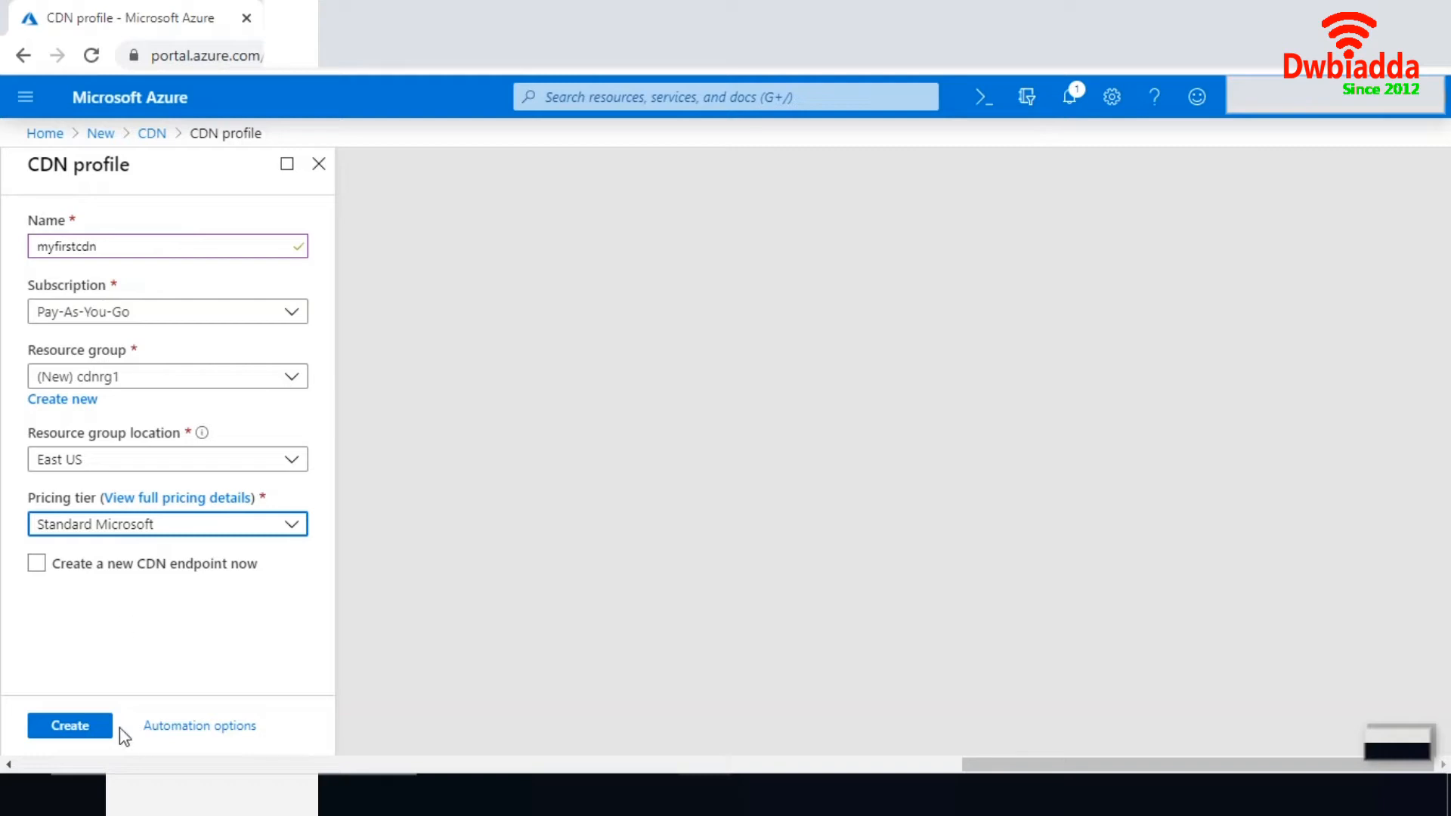
left_click(71, 726)
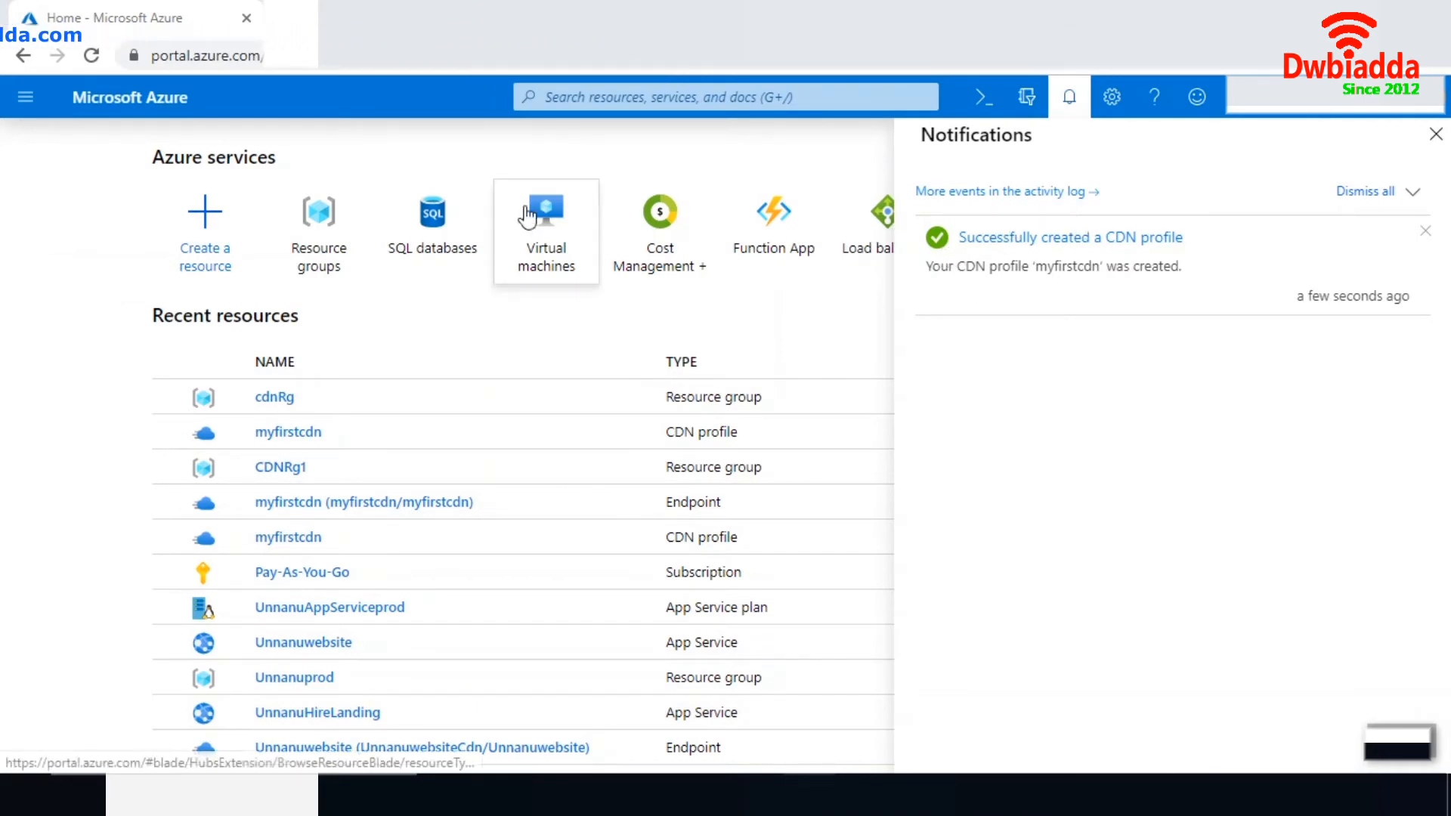
Step: Open the myfirstcdn profile from the cdnrg1 resource group
left_click(323, 261)
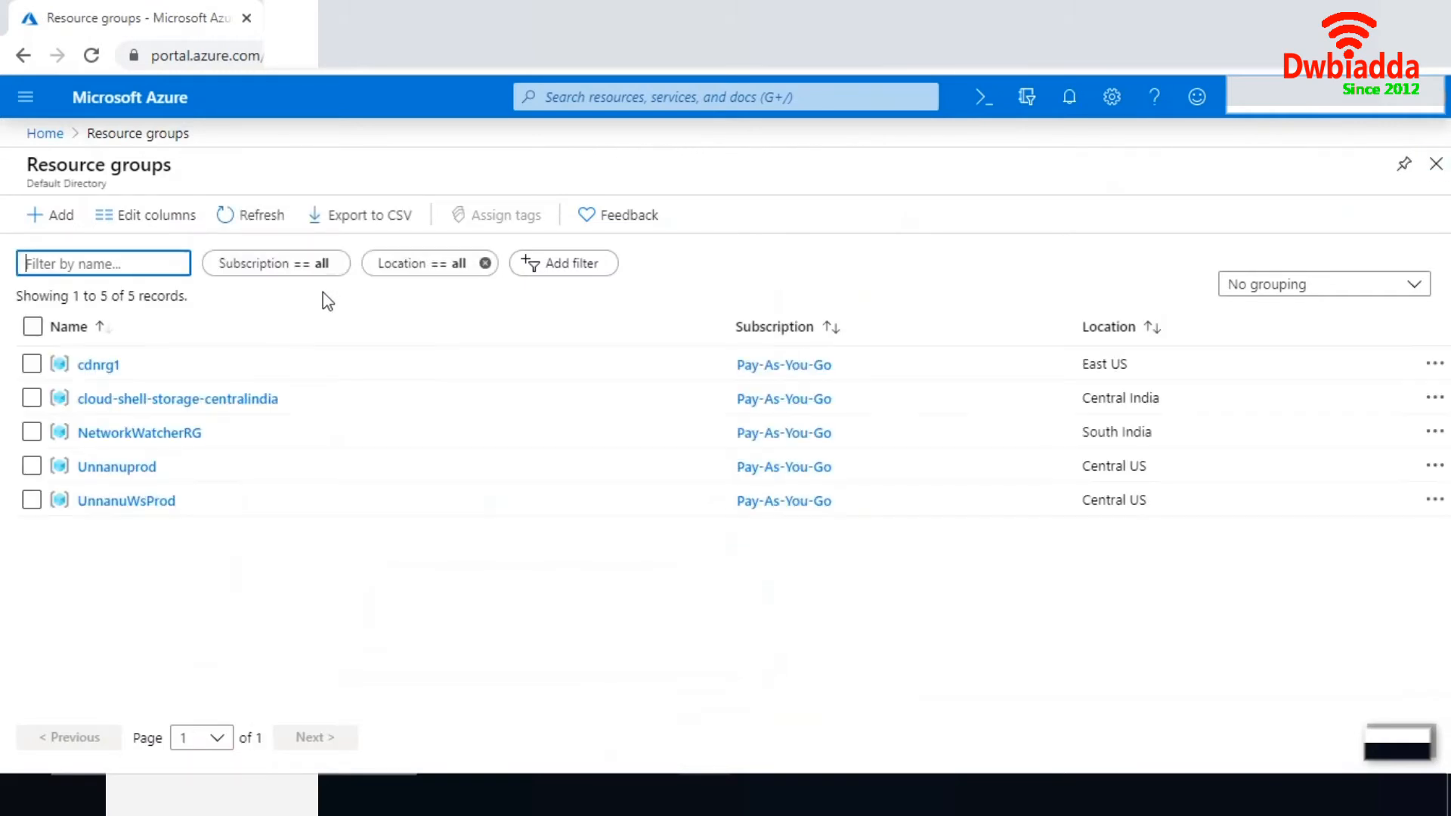
left_click(99, 366)
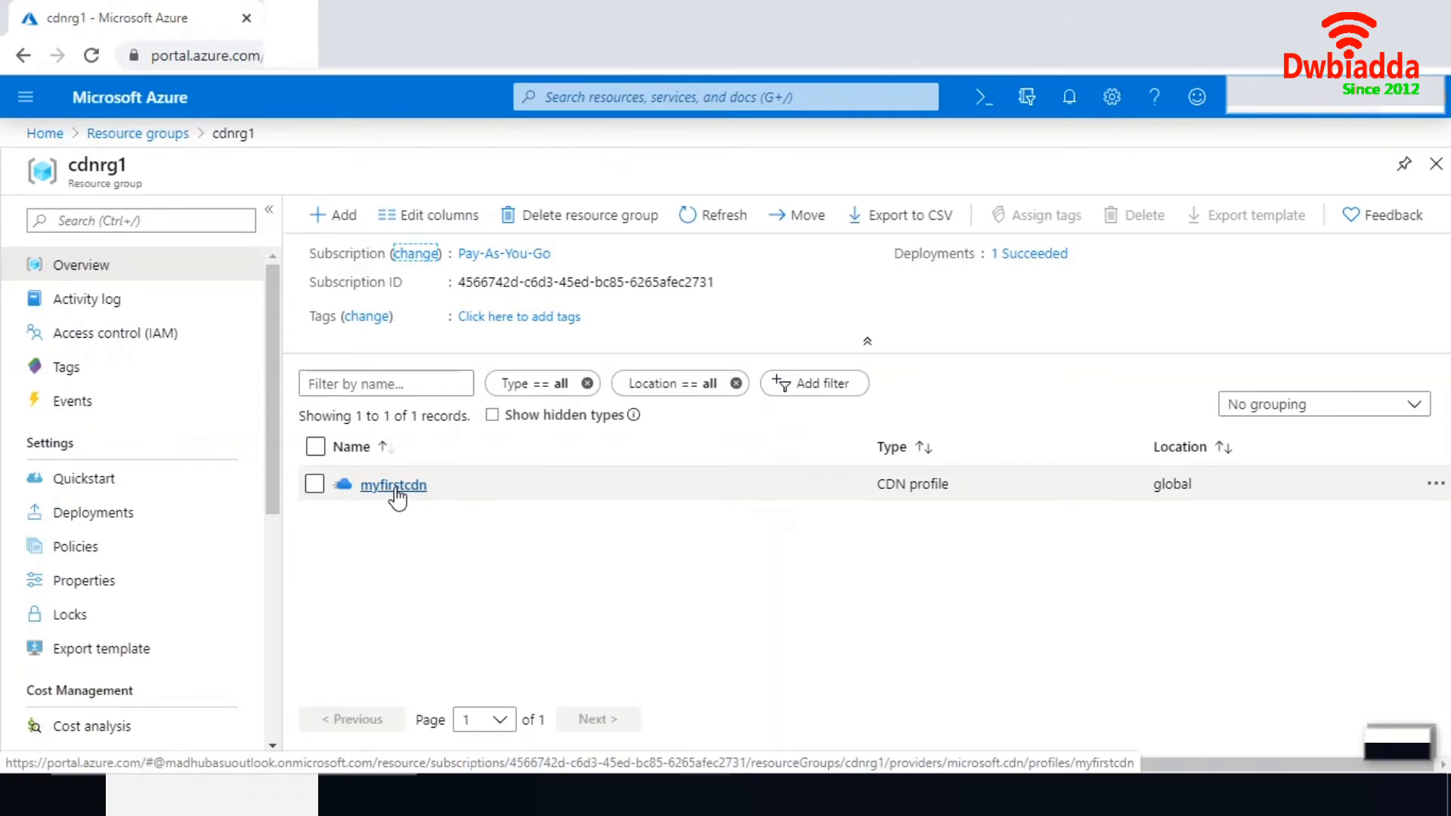
left_click(393, 485)
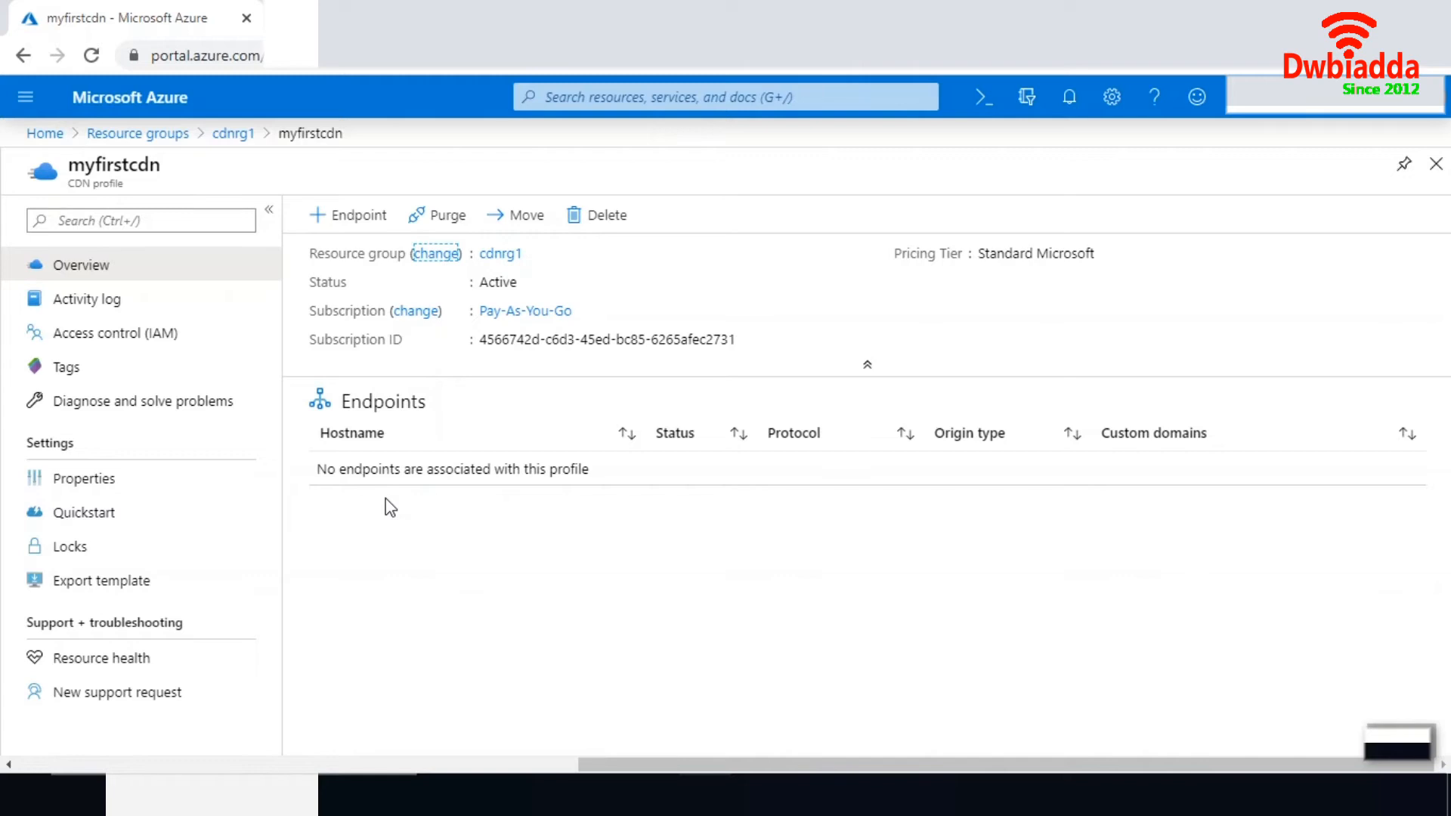
Step: Start adding an endpoint named myfirstcd-endpoint with origin type Storage and the available blob.core.windows.net account as origin hostname
left_click(351, 219)
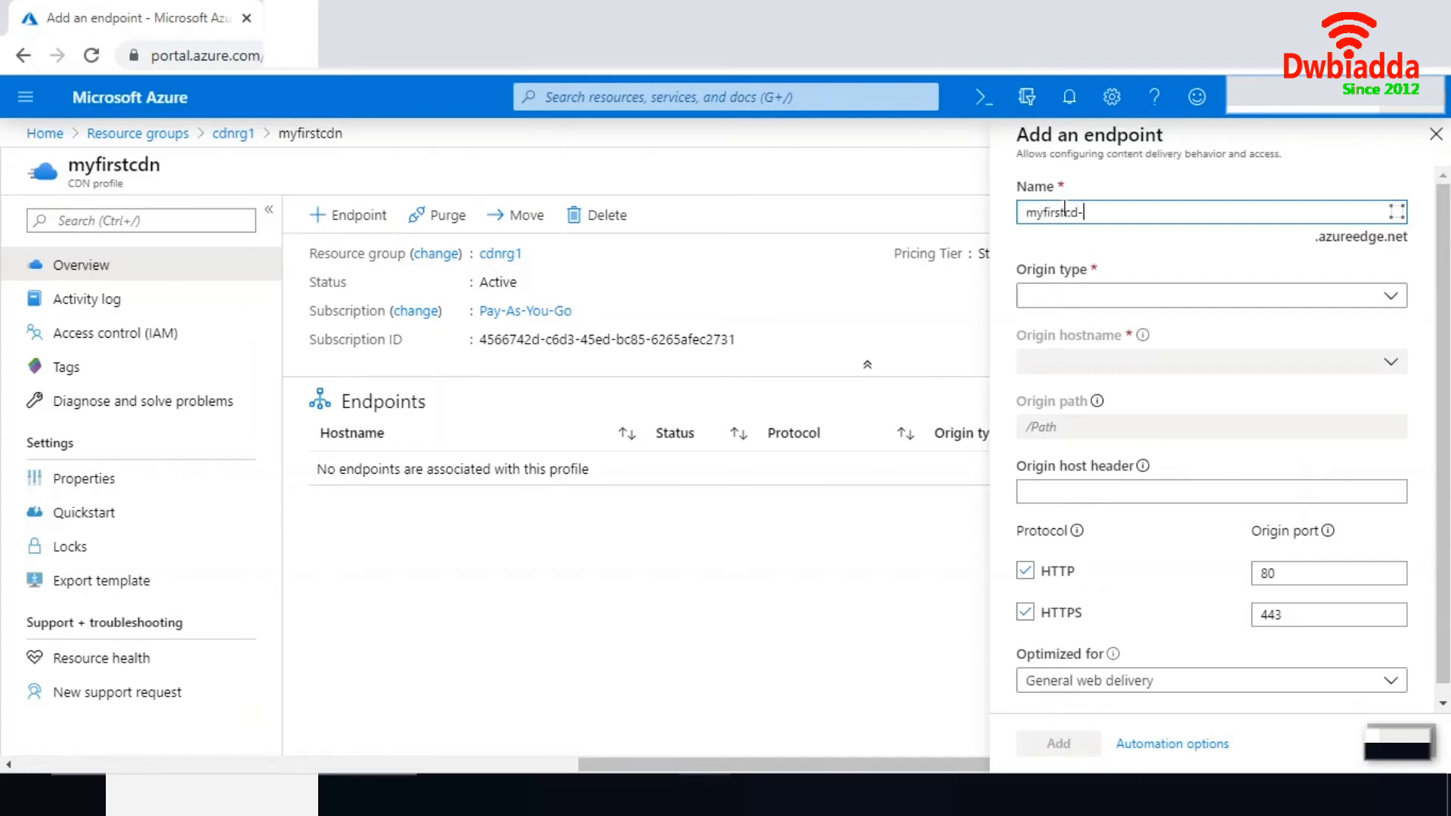
type("point")
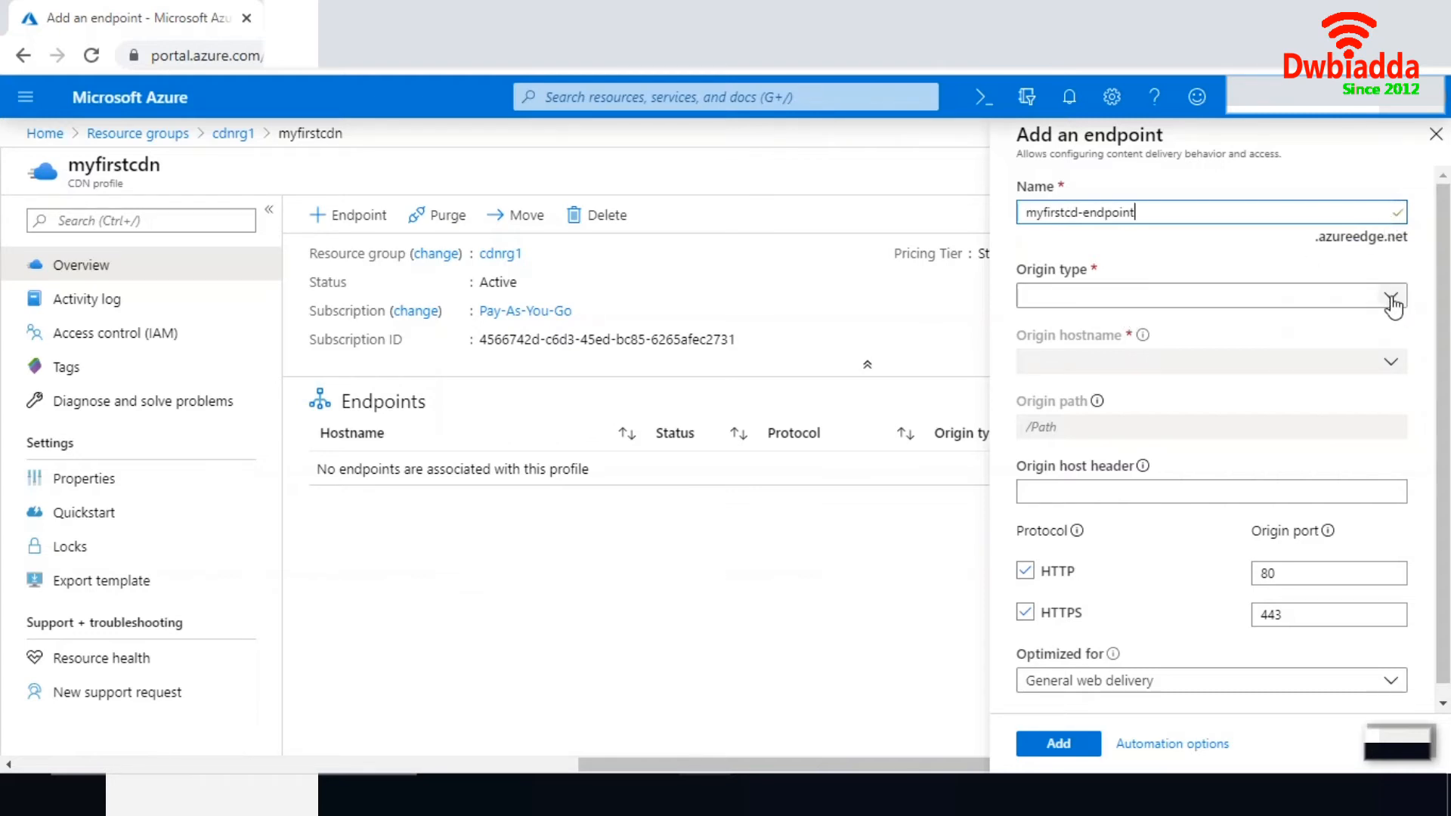
left_click(1393, 305)
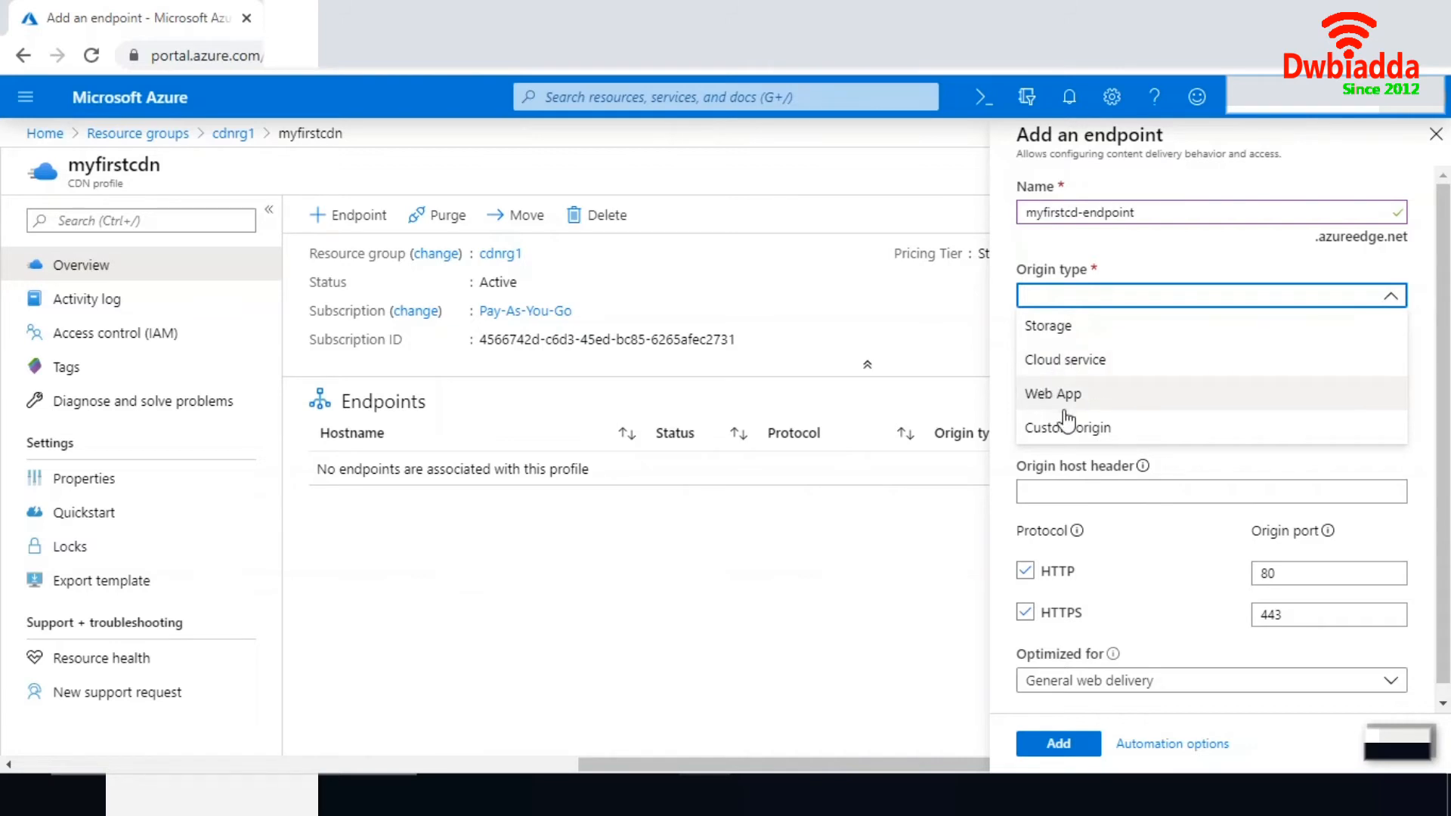
left_click(1062, 331)
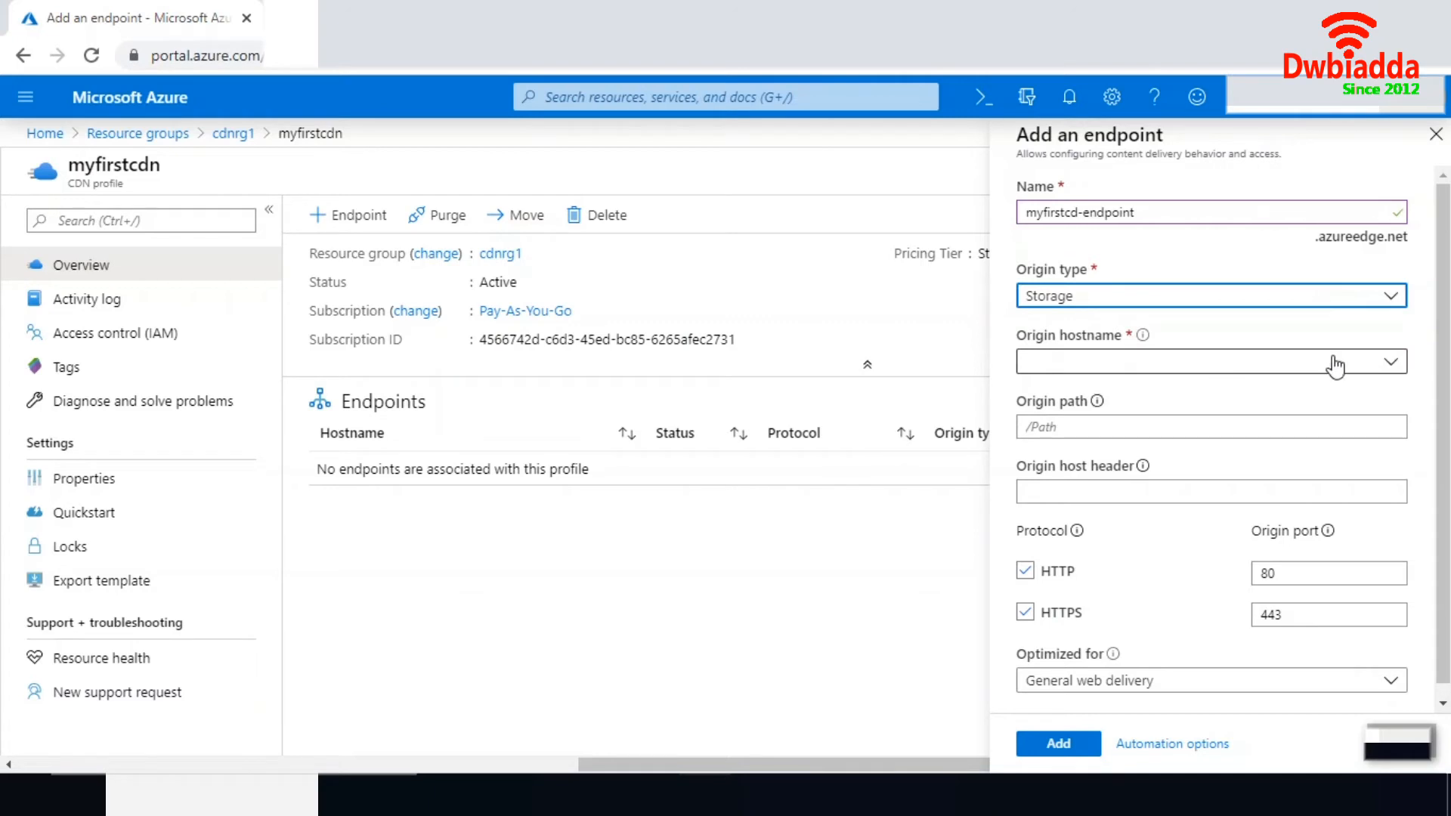
left_click(1391, 364)
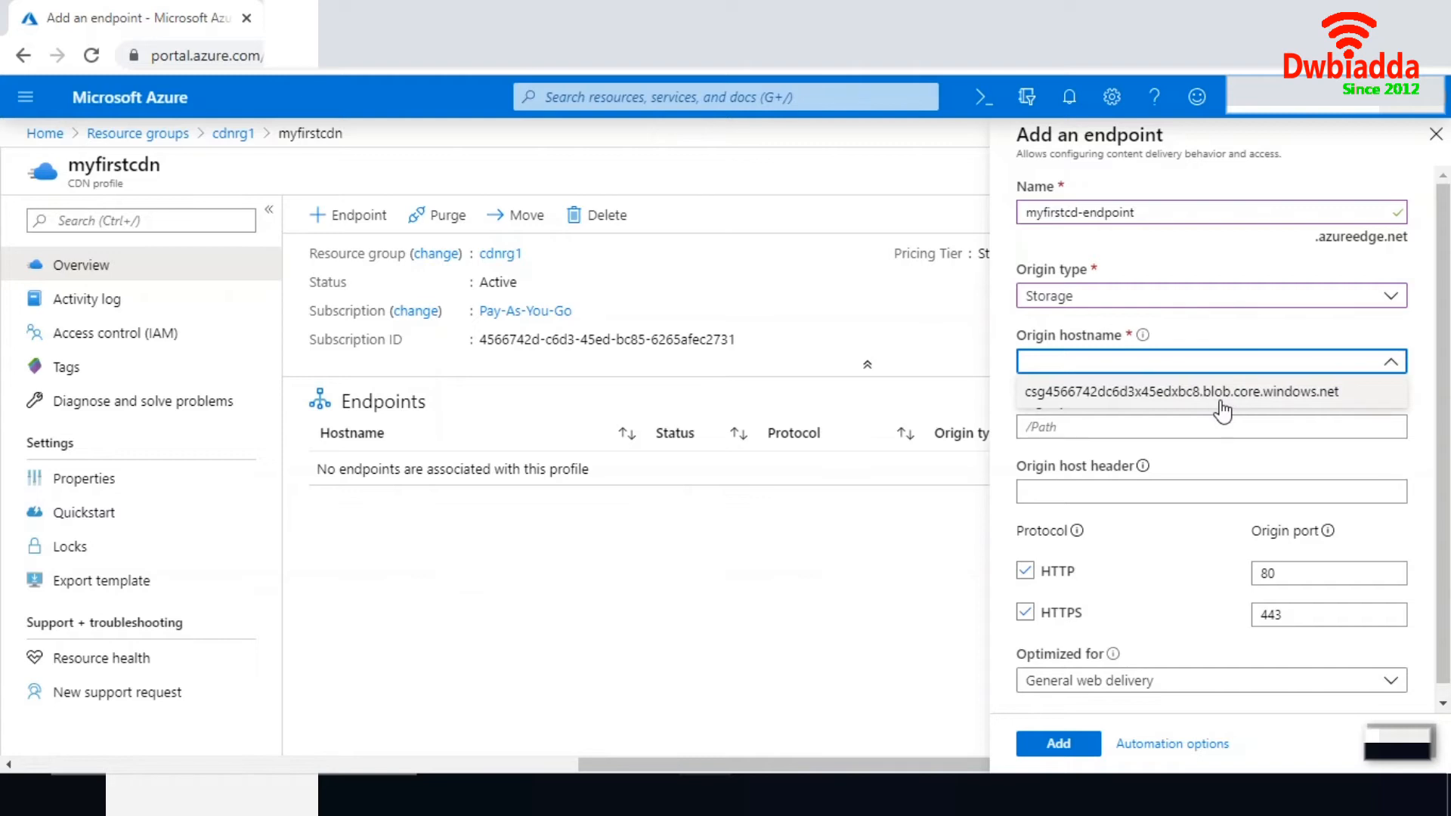
left_click(1134, 395)
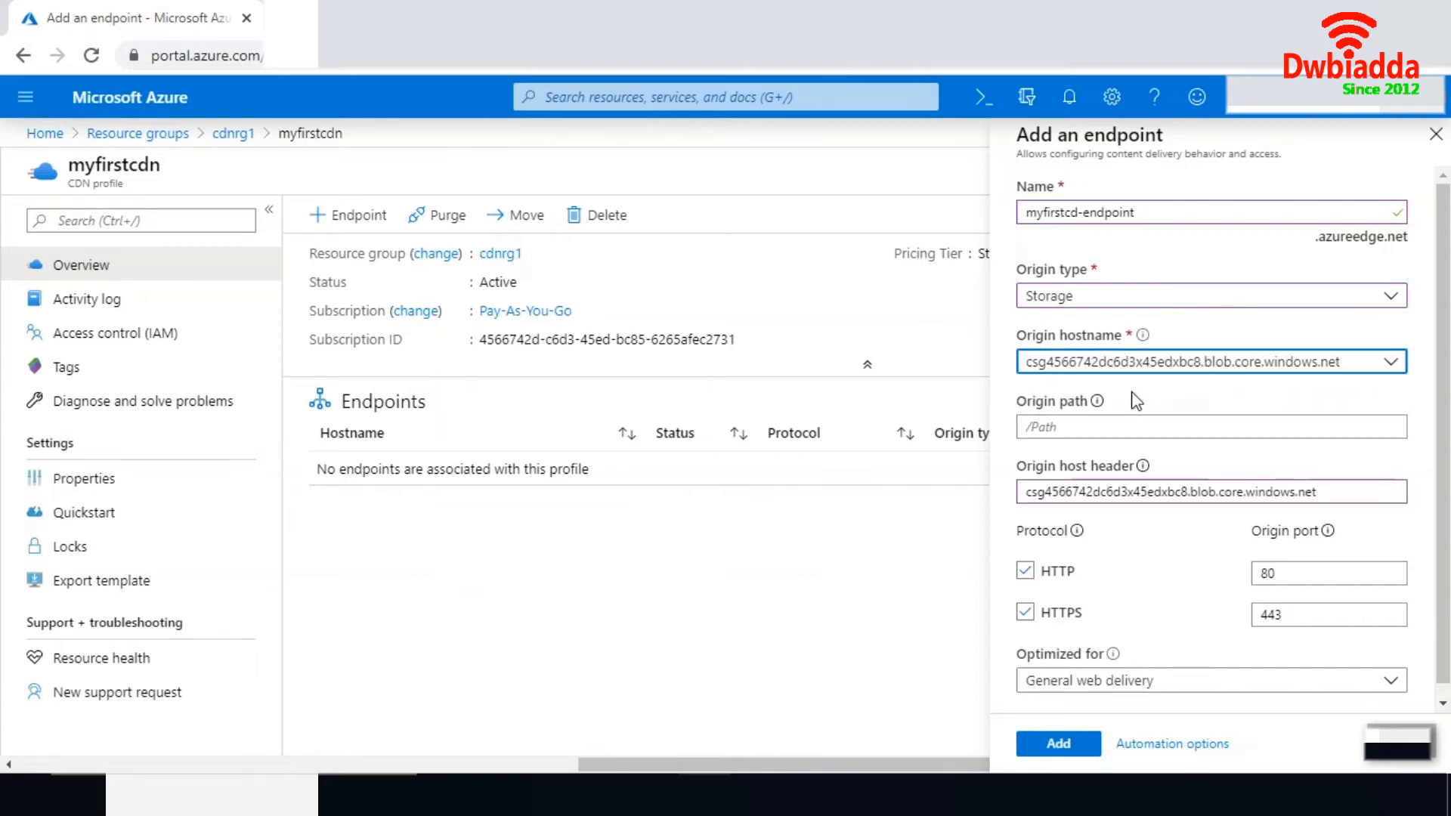
Step: Try Web App as the endpoint's origin type, check its hostname options, and return the origin type to Storage
left_click(1389, 306)
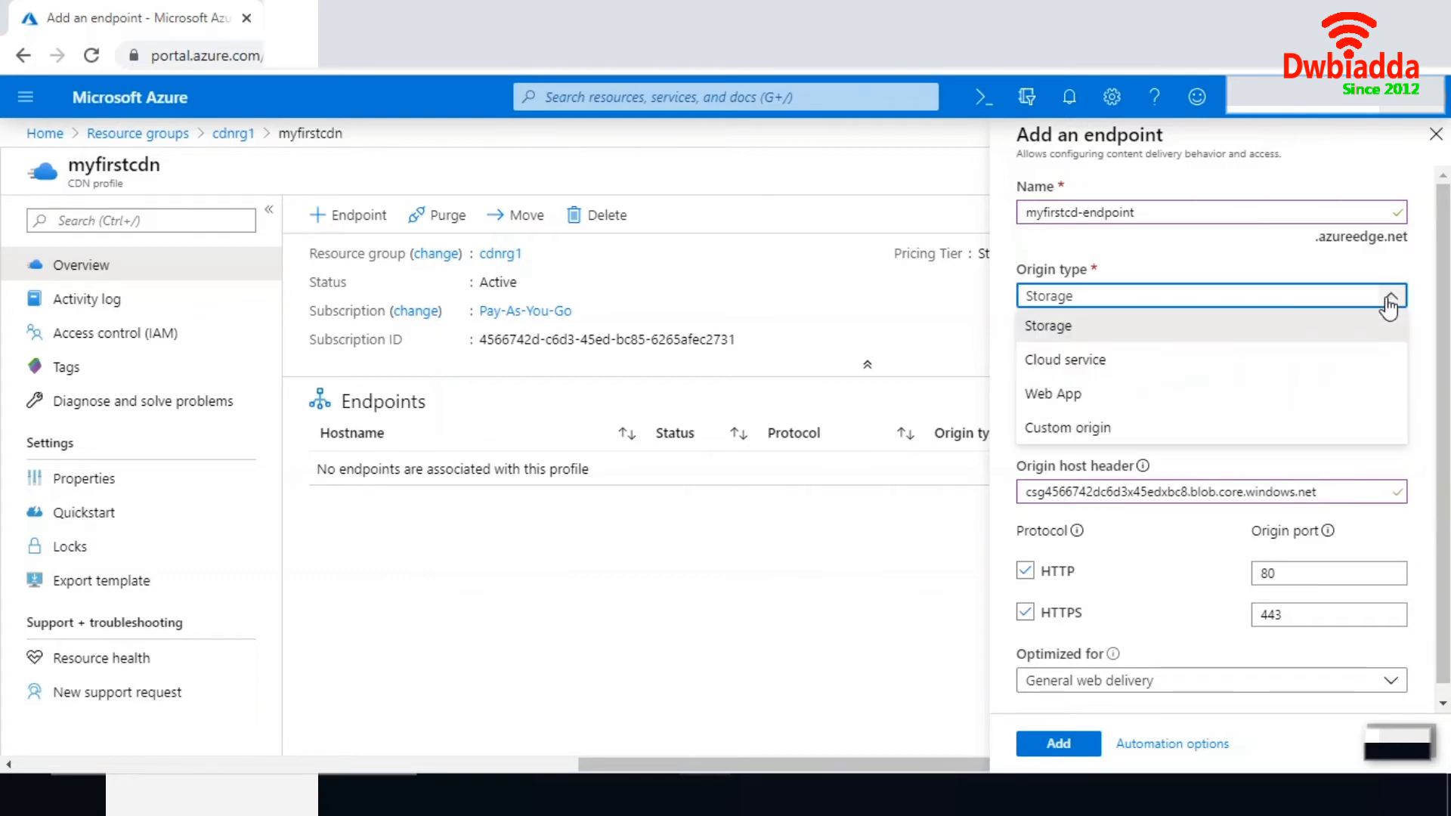
left_click(1073, 393)
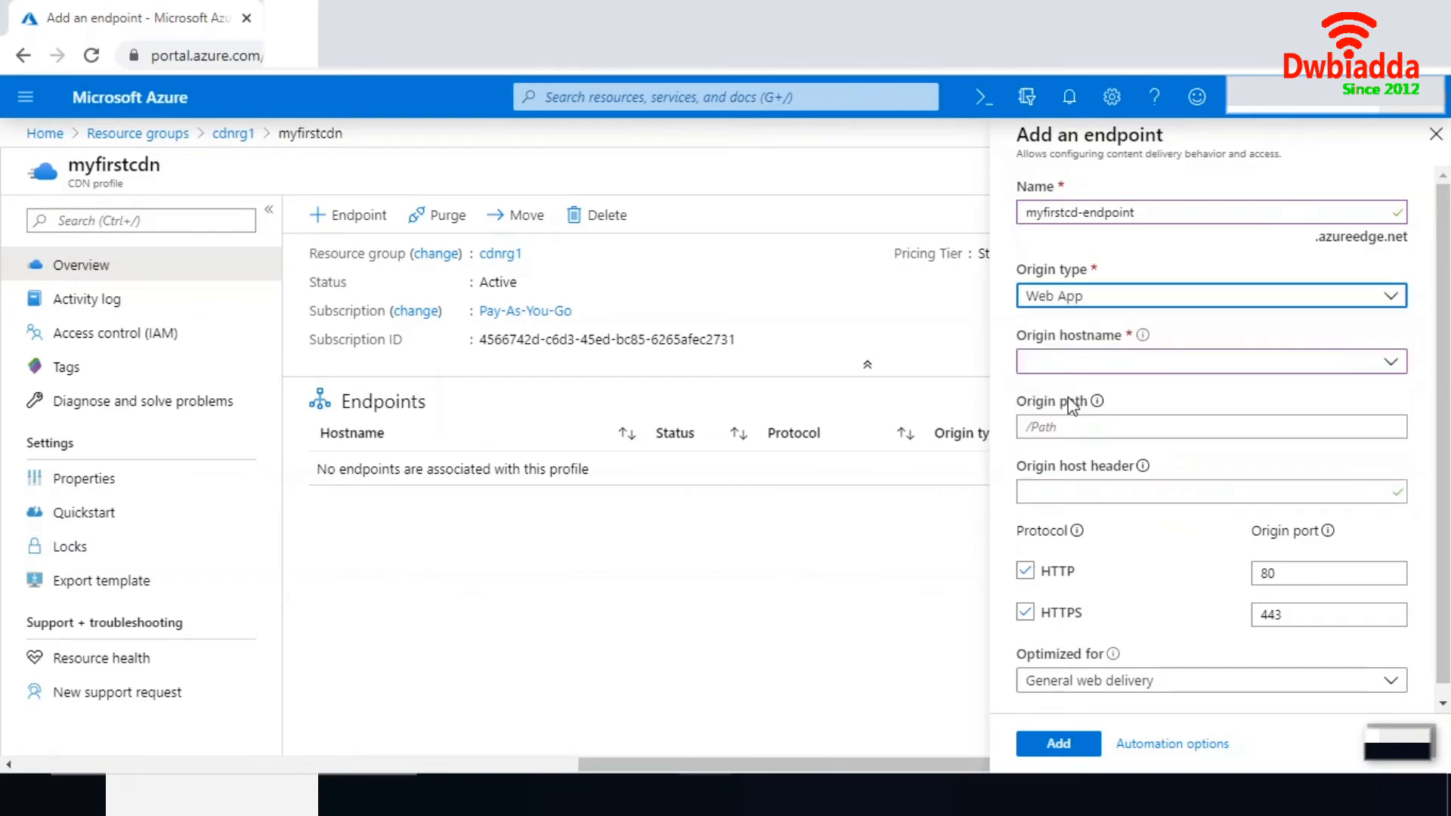
left_click(1390, 363)
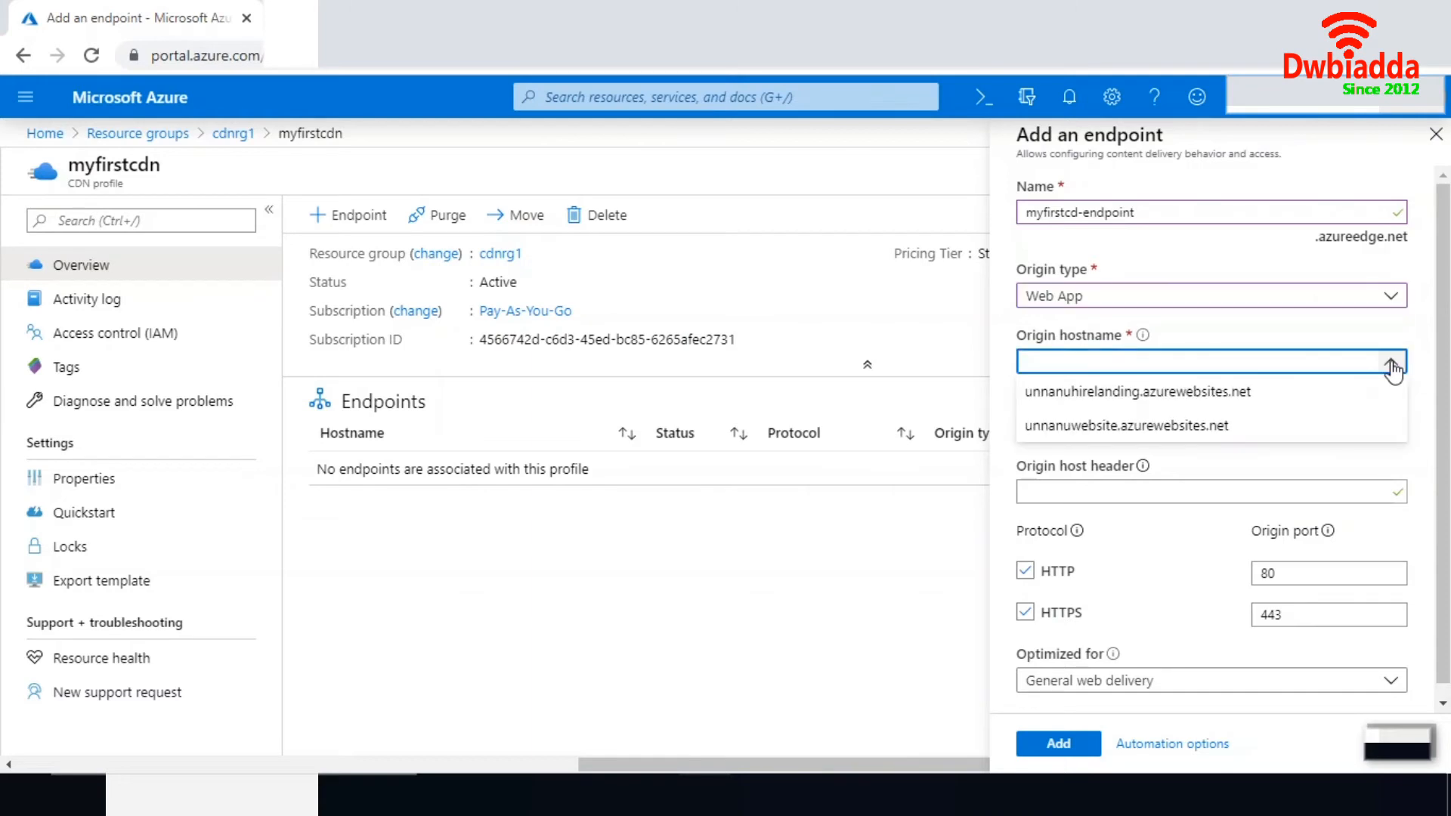
left_click(1389, 296)
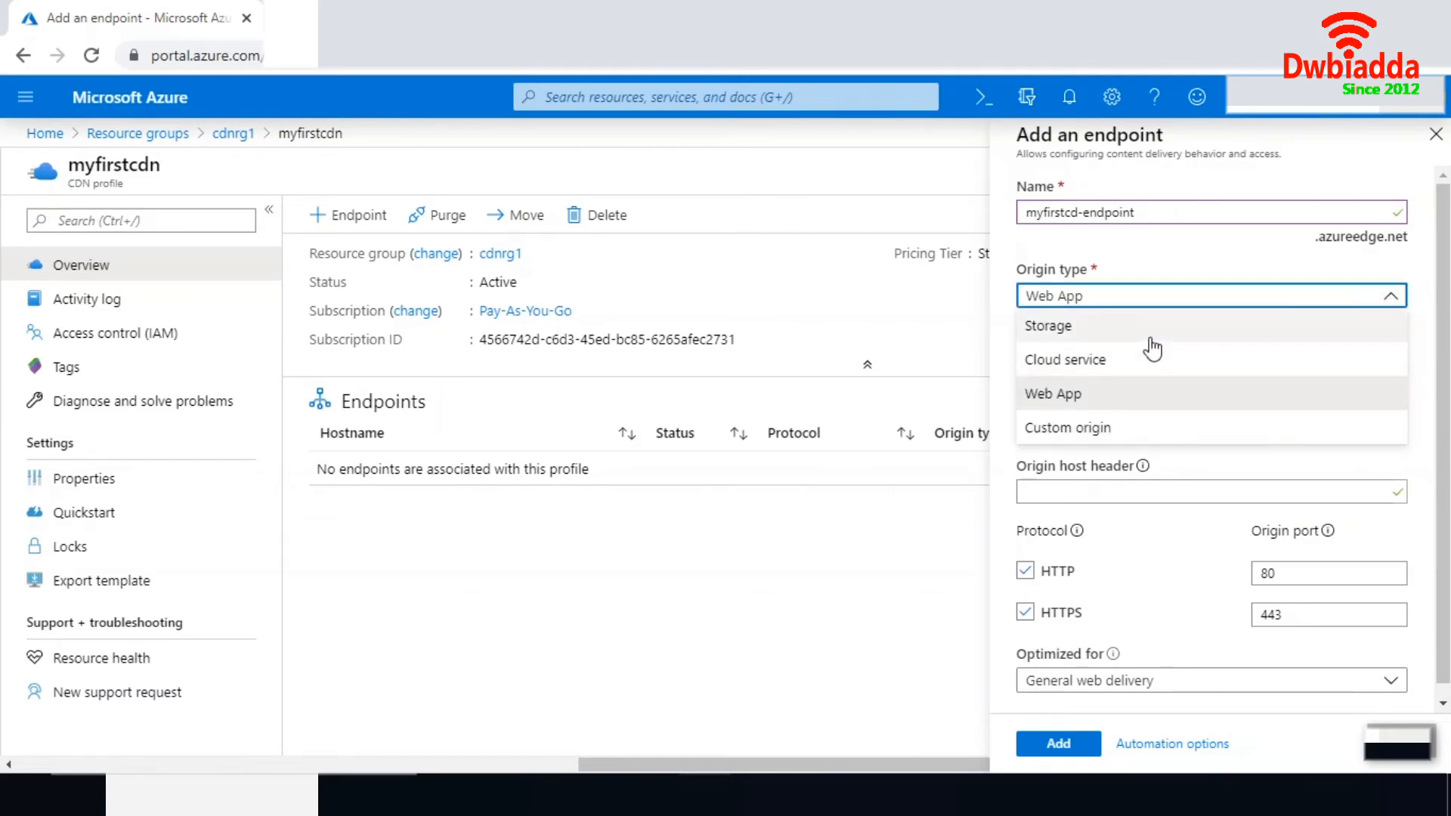
left_click(1152, 331)
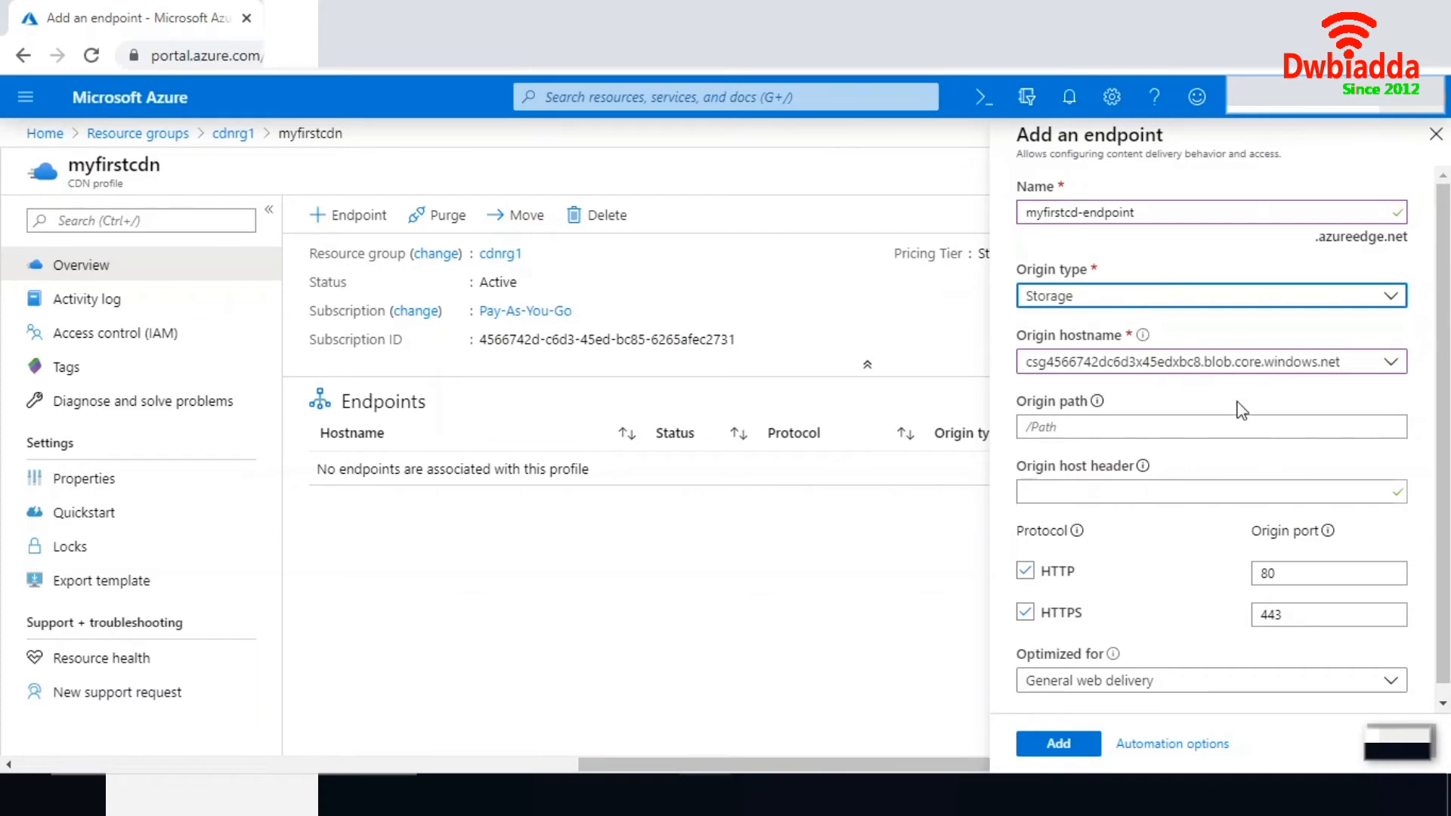
Step: Reselect the blob.core.windows.net storage account as the endpoint's origin hostname
left_click(1399, 497)
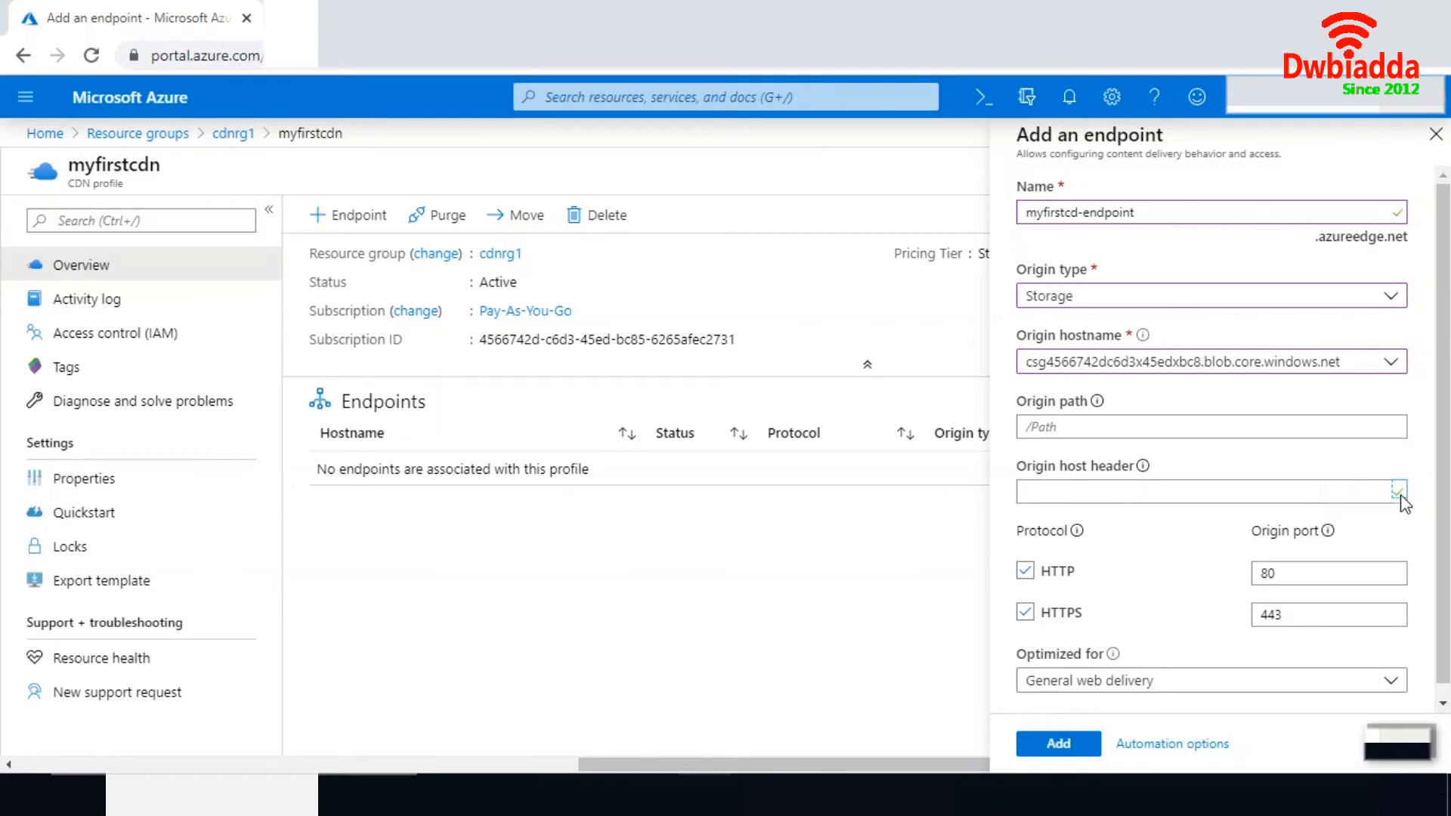
left_click(1391, 363)
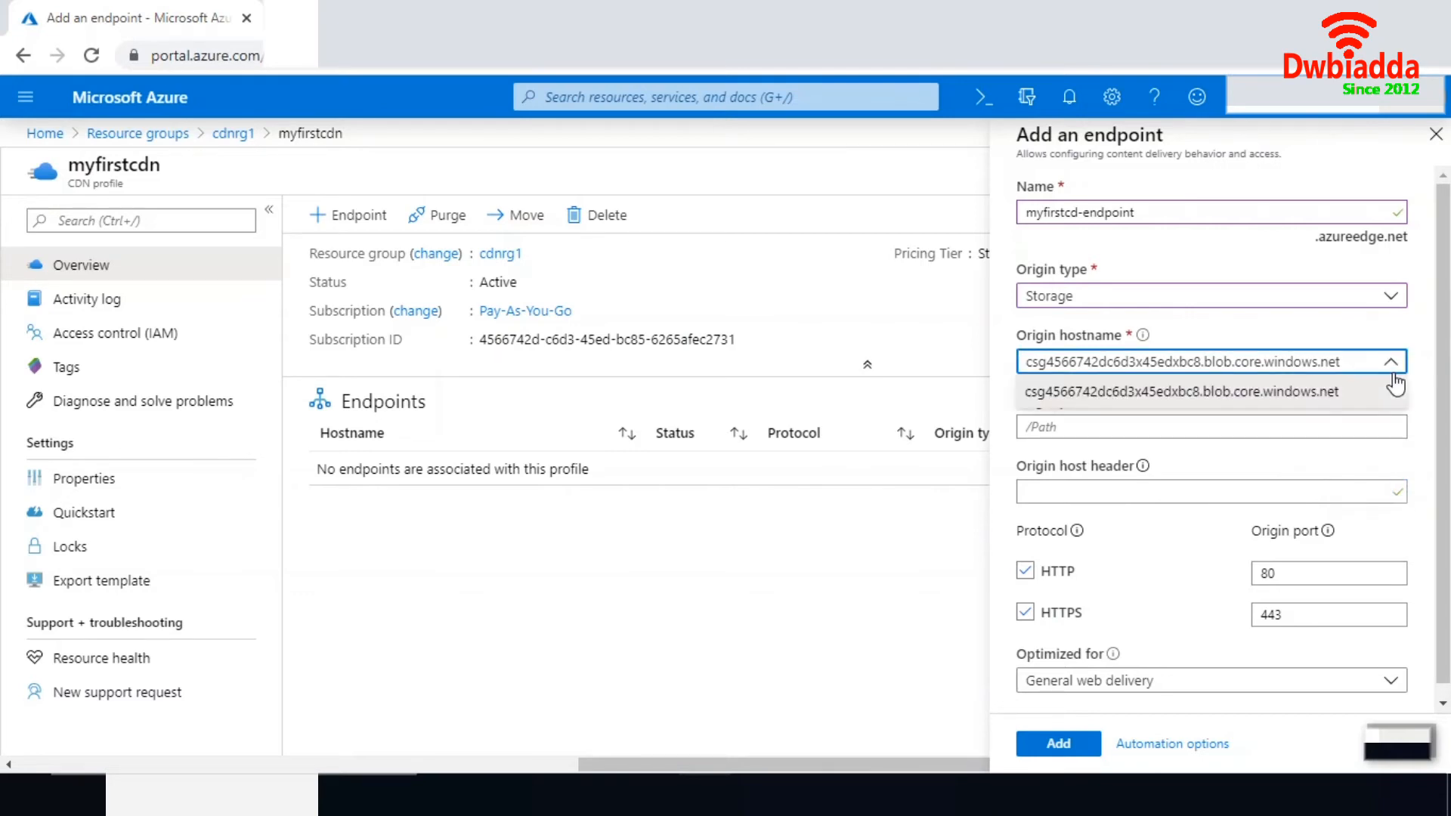
left_click(1235, 390)
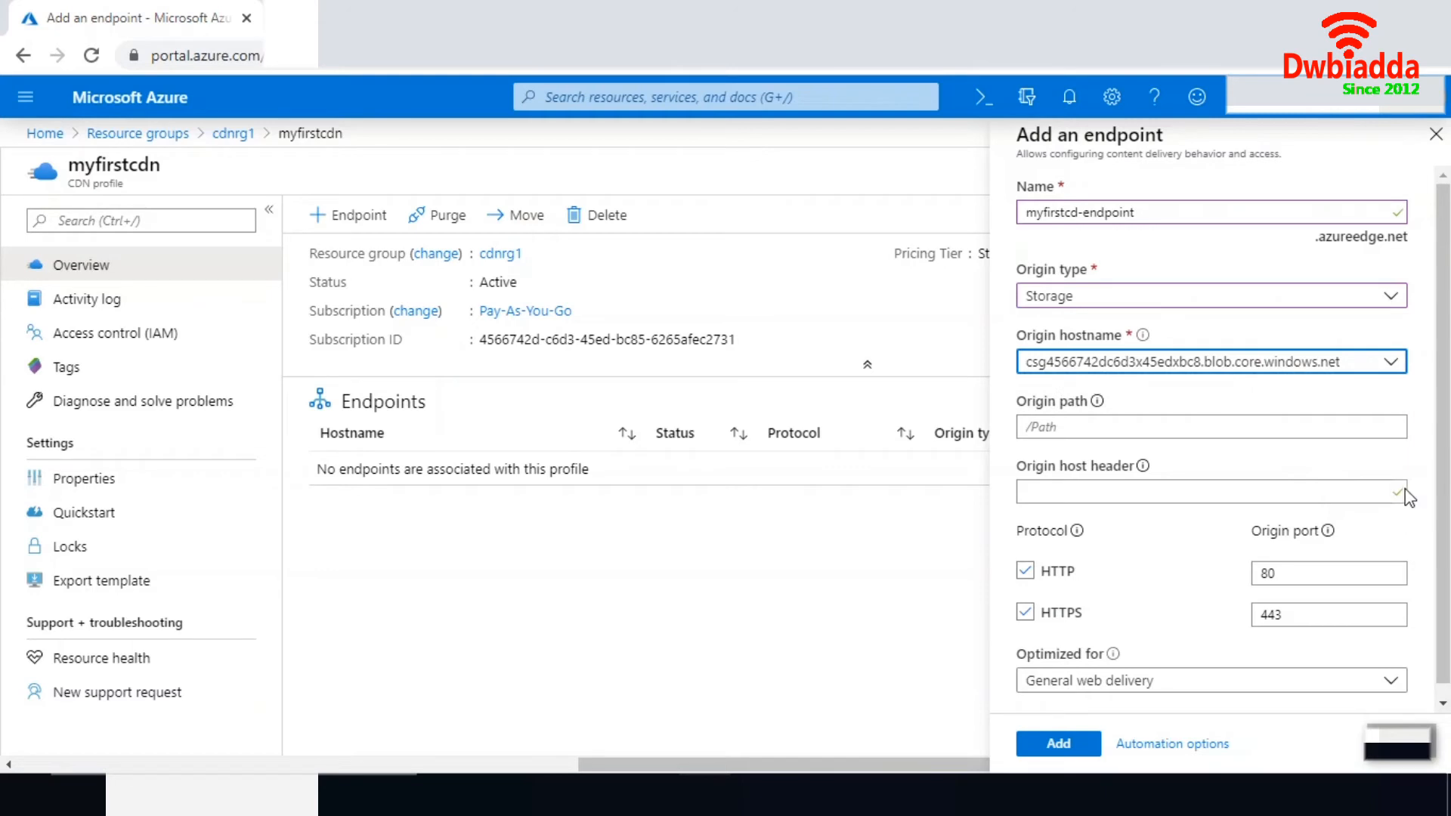
Step: Keep both HTTP on port 80 and HTTPS on port 443 enabled and add the endpoint to the CDN profile
double_click(1395, 492)
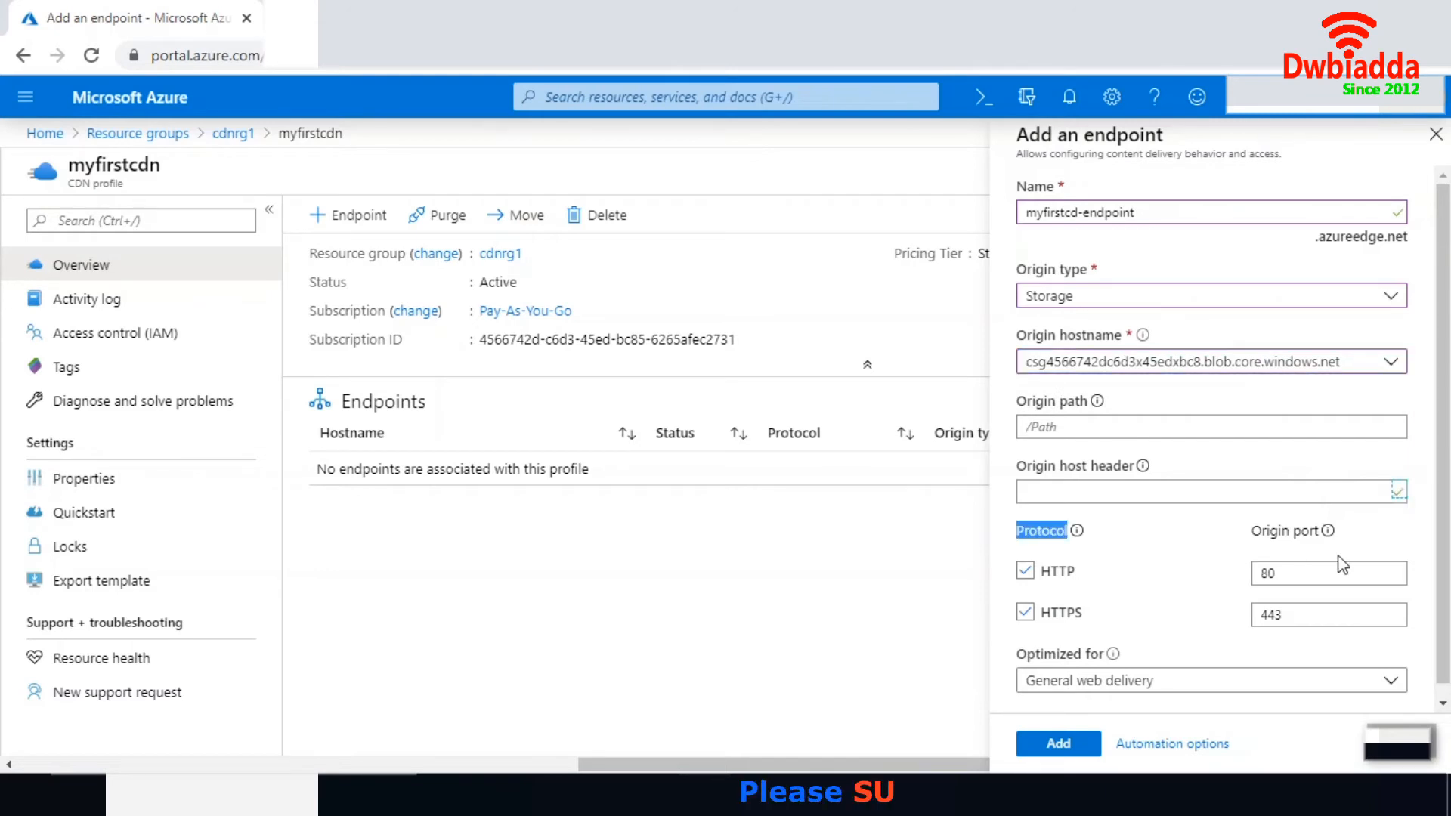
left_click(1023, 574)
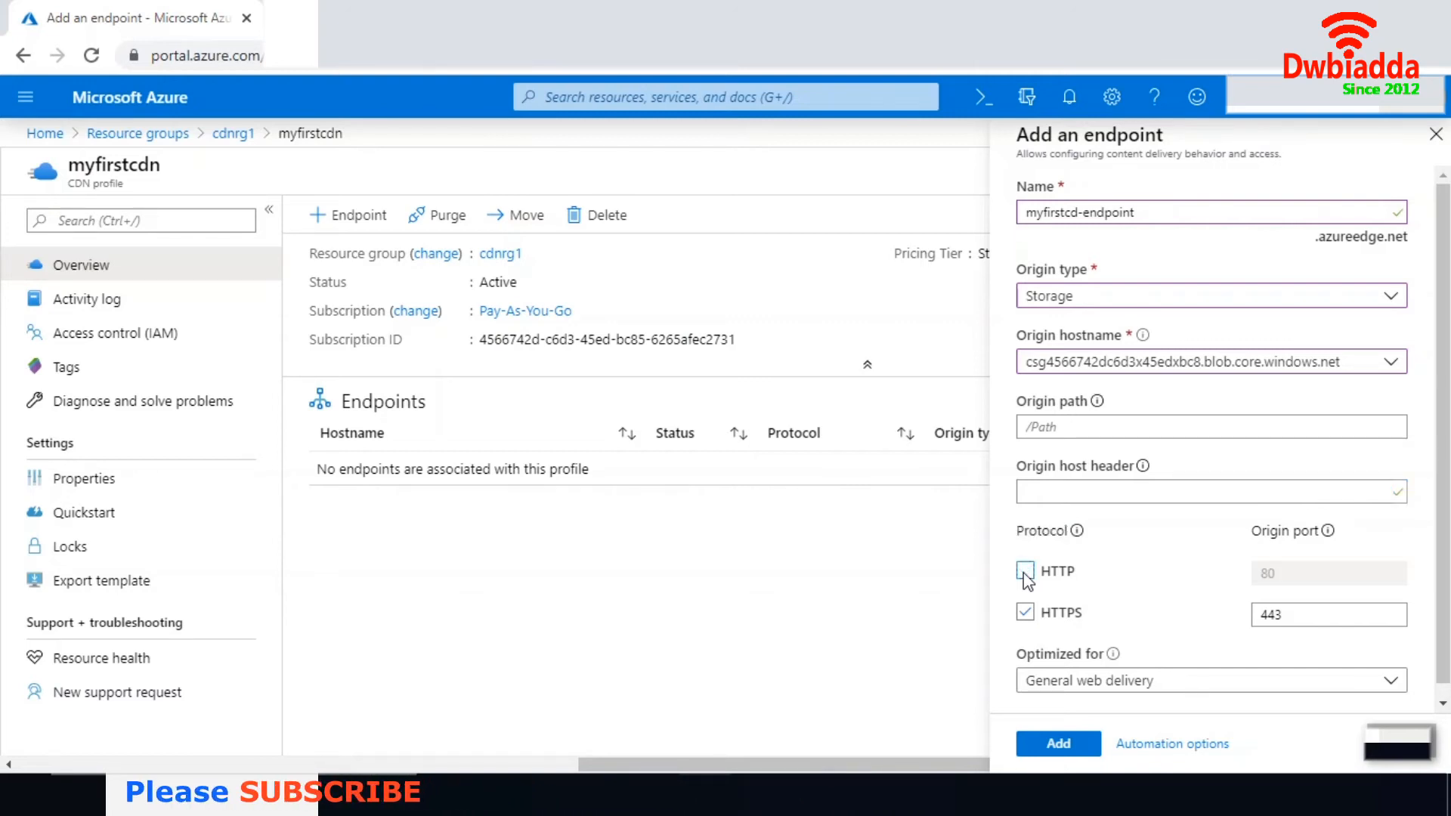
left_click(1024, 573)
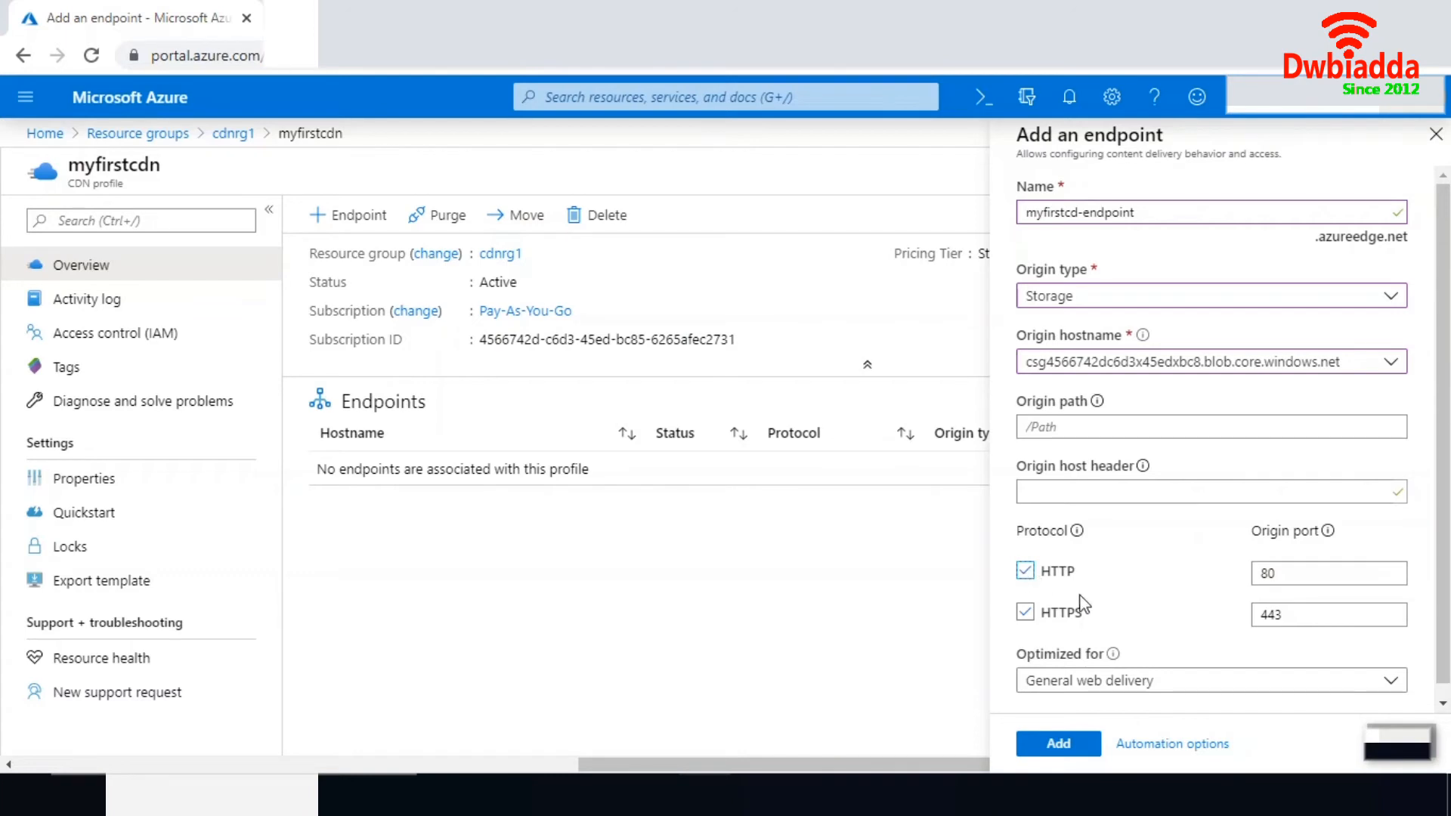
left_click(1070, 745)
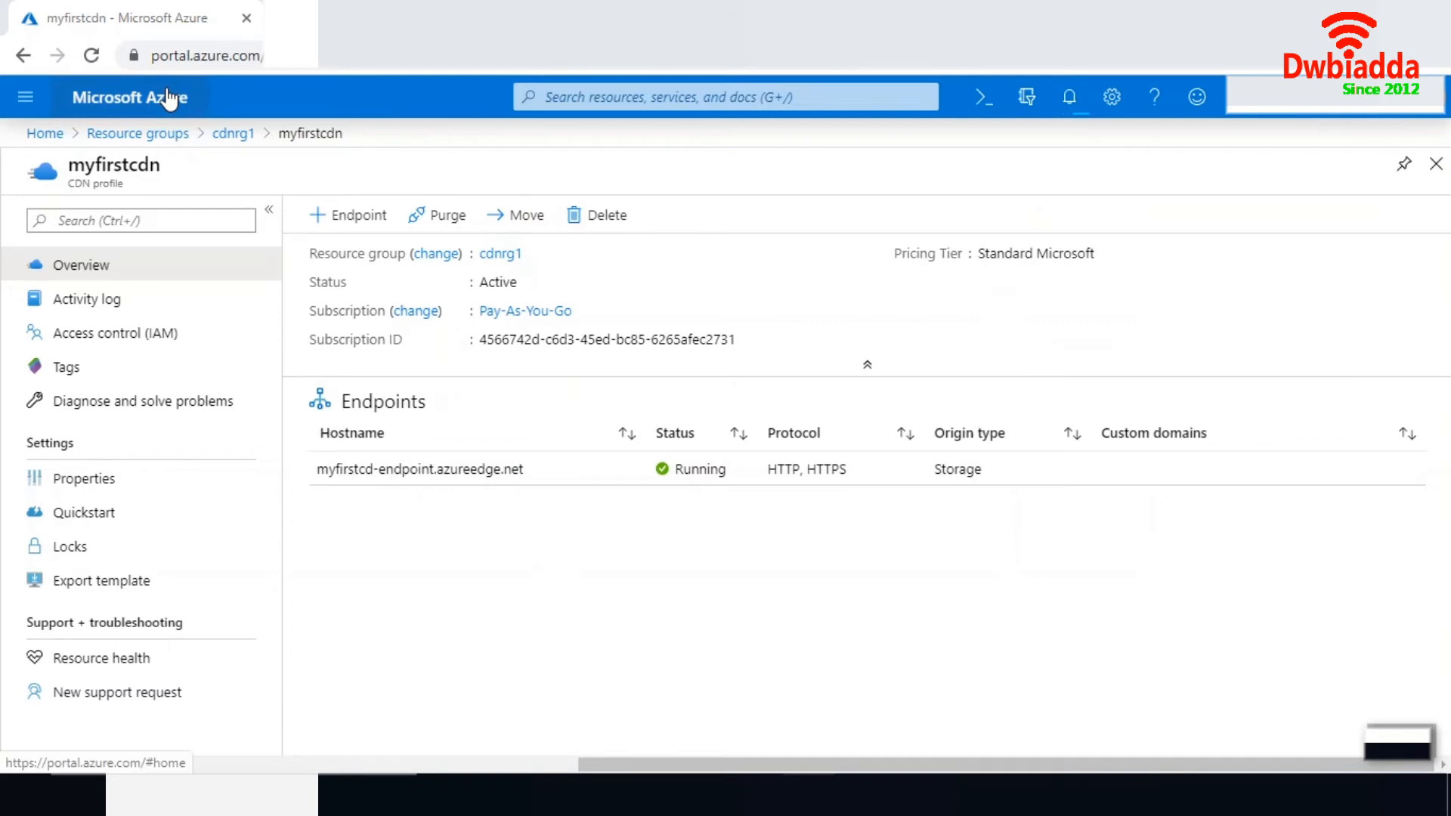
Step: Return to the cdnrg1 resource group and reload its resource list
left_click(235, 133)
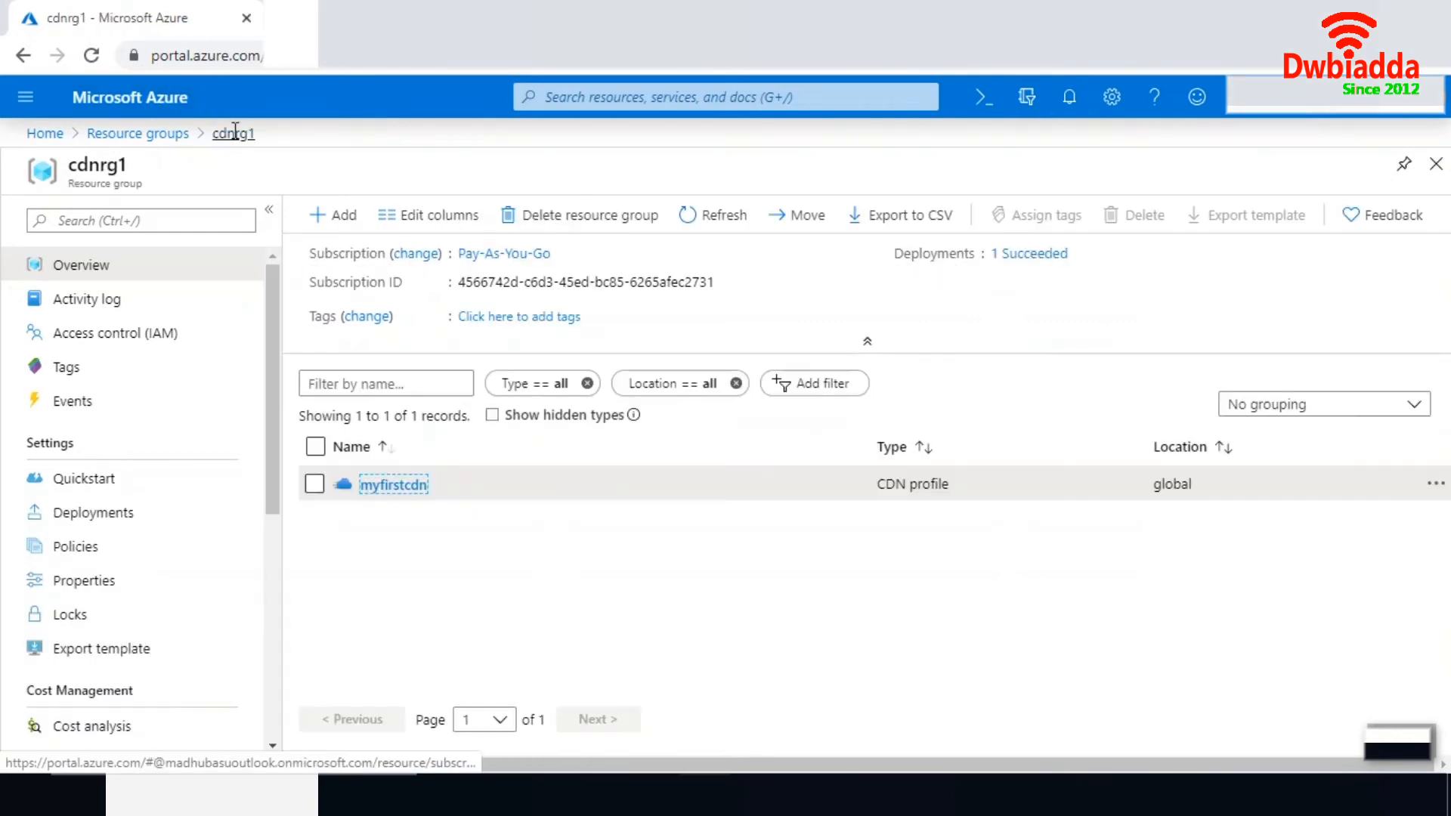
left_click(706, 218)
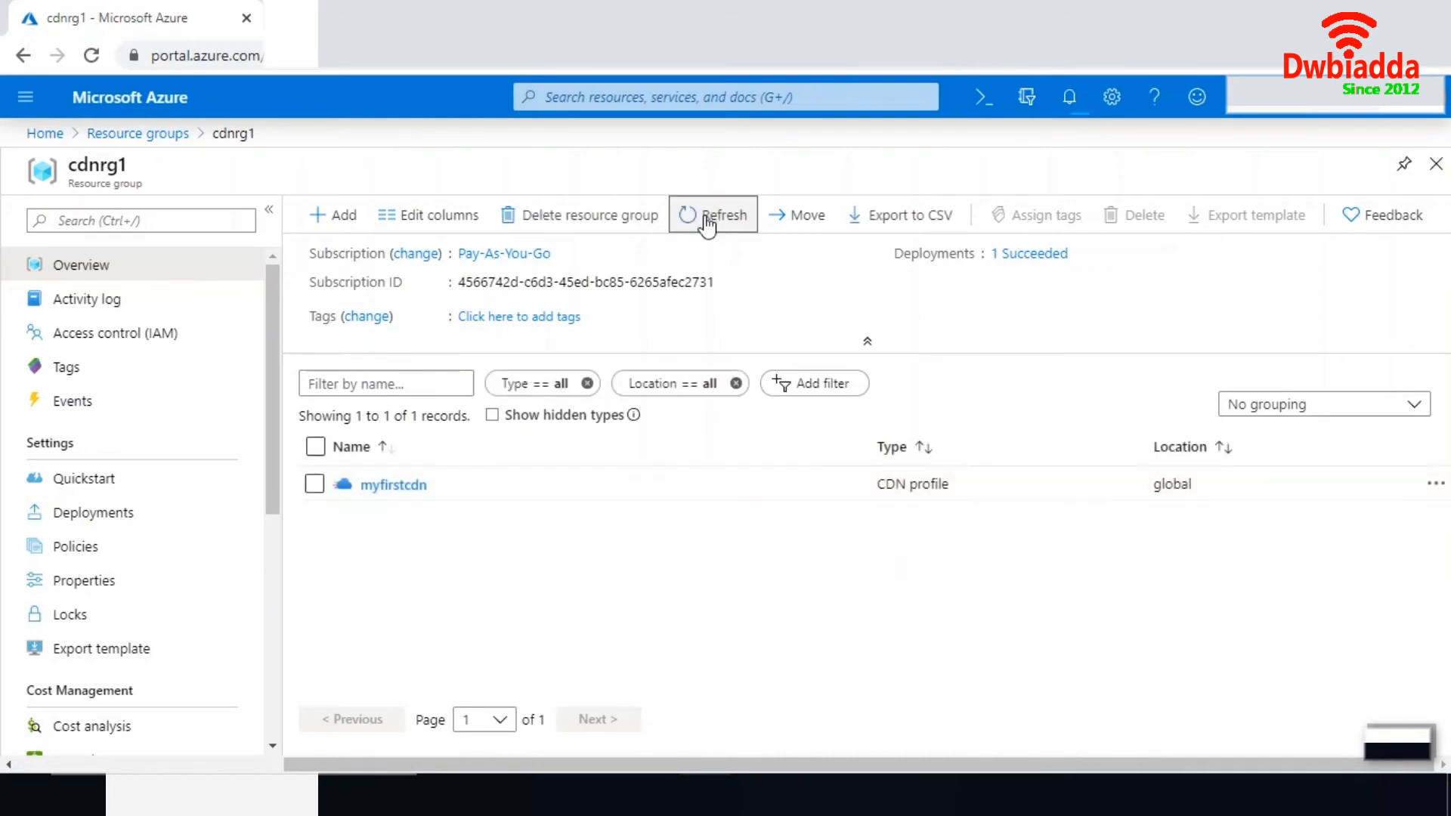
left_click(706, 219)
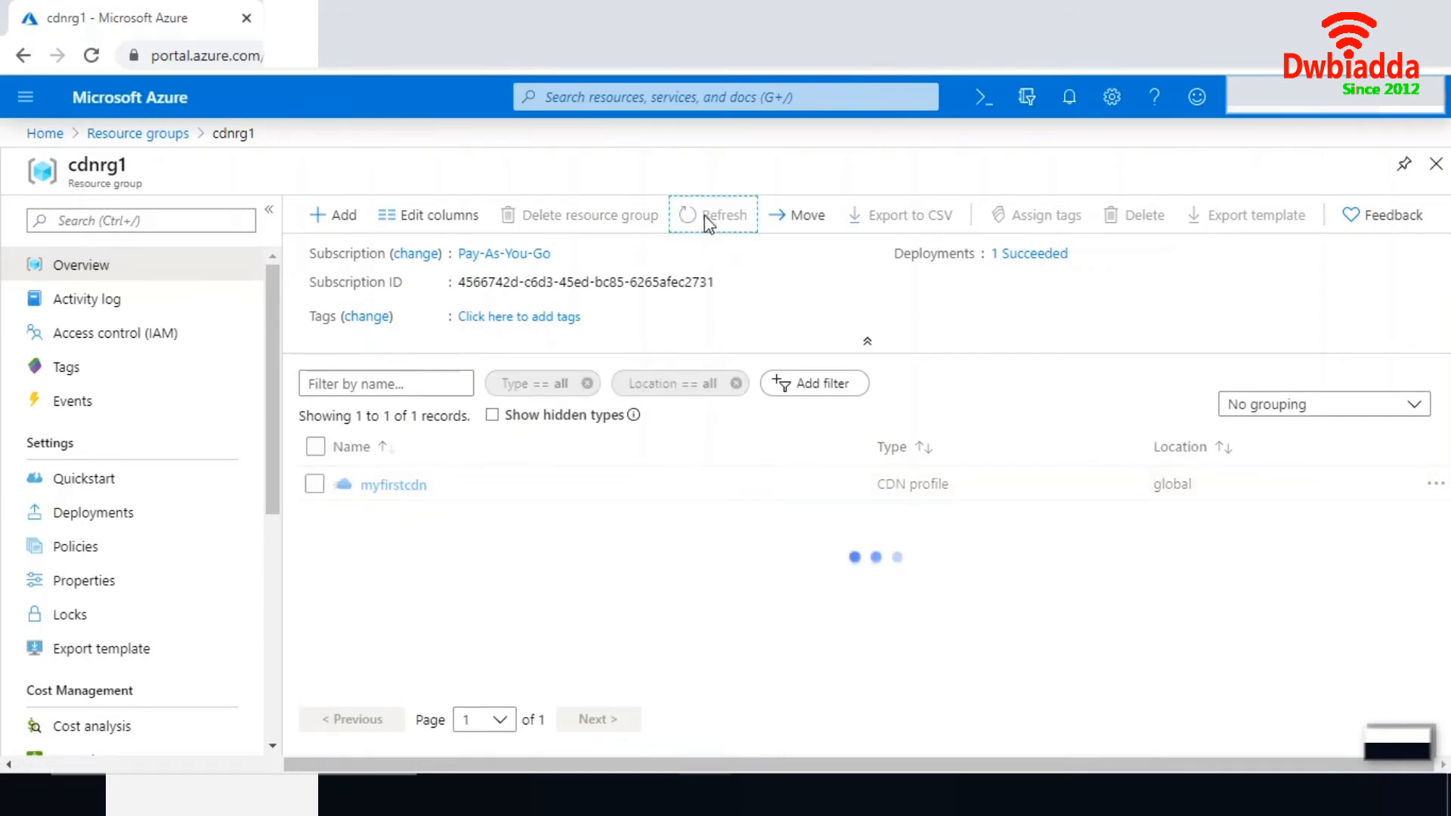
left_click(117, 134)
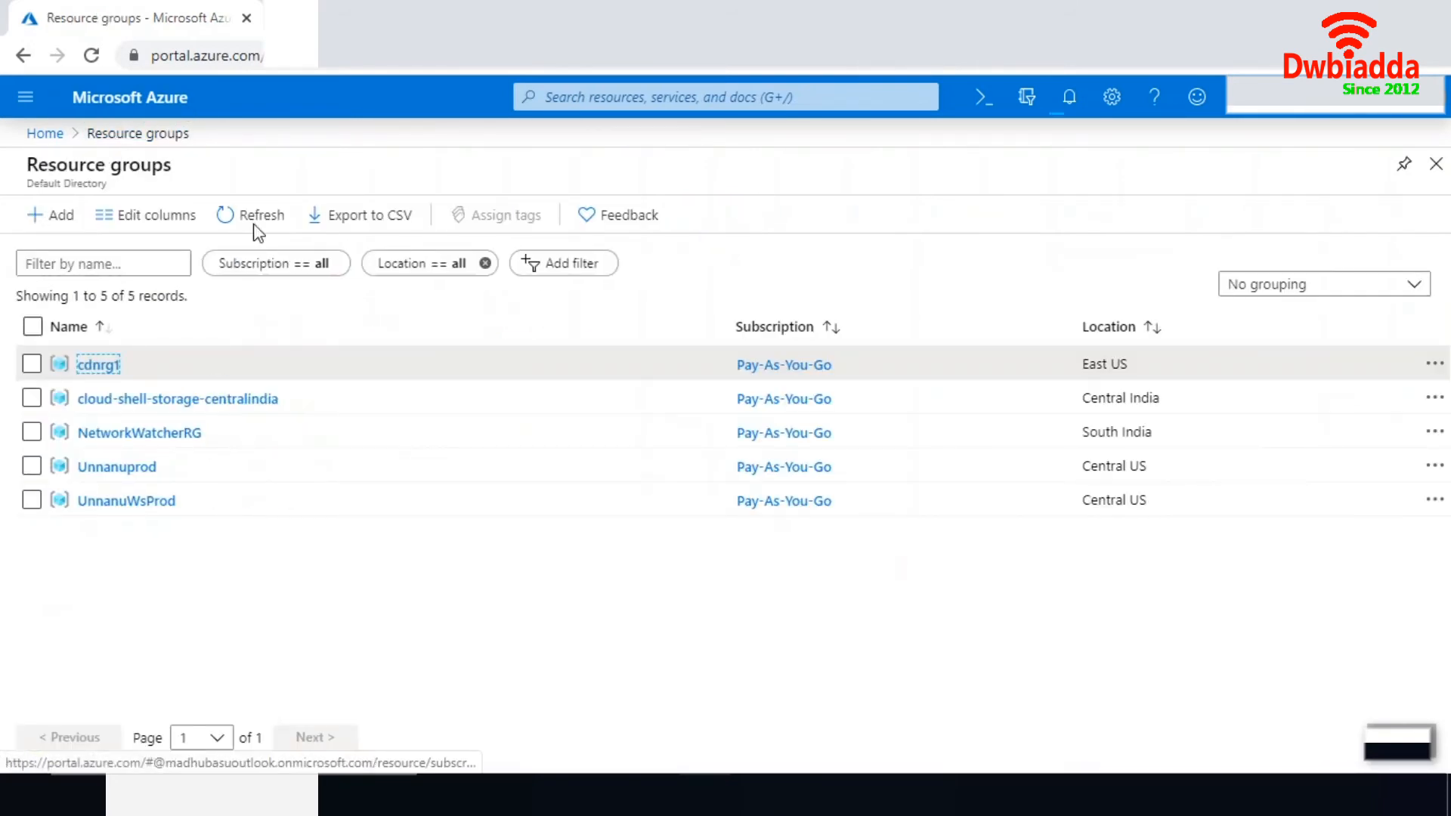
left_click(98, 365)
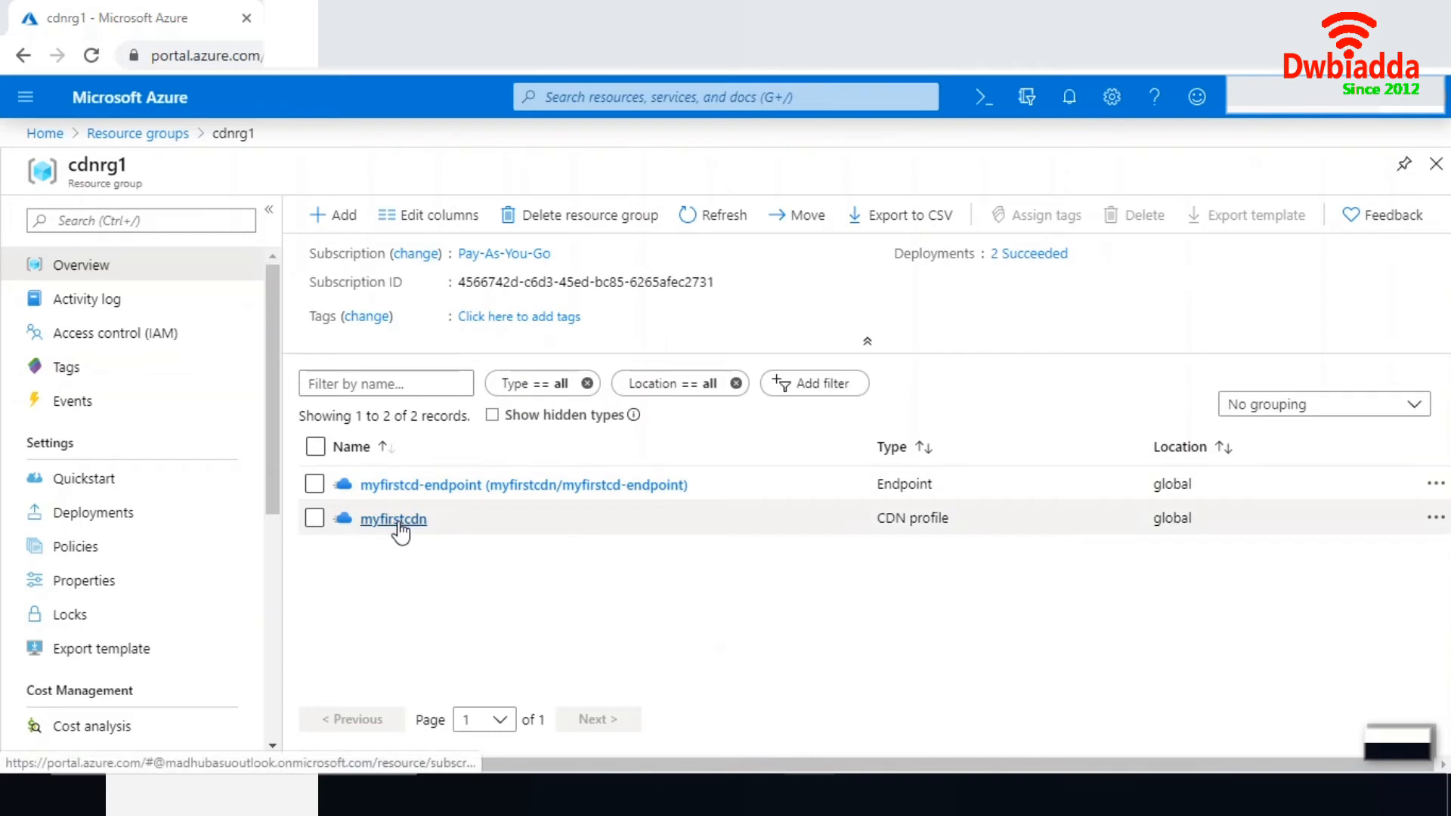
Step: Open myfirstcd-endpoint, check its azureedge.net hostname in the browser, and return to the endpoint's overview
left_click(447, 488)
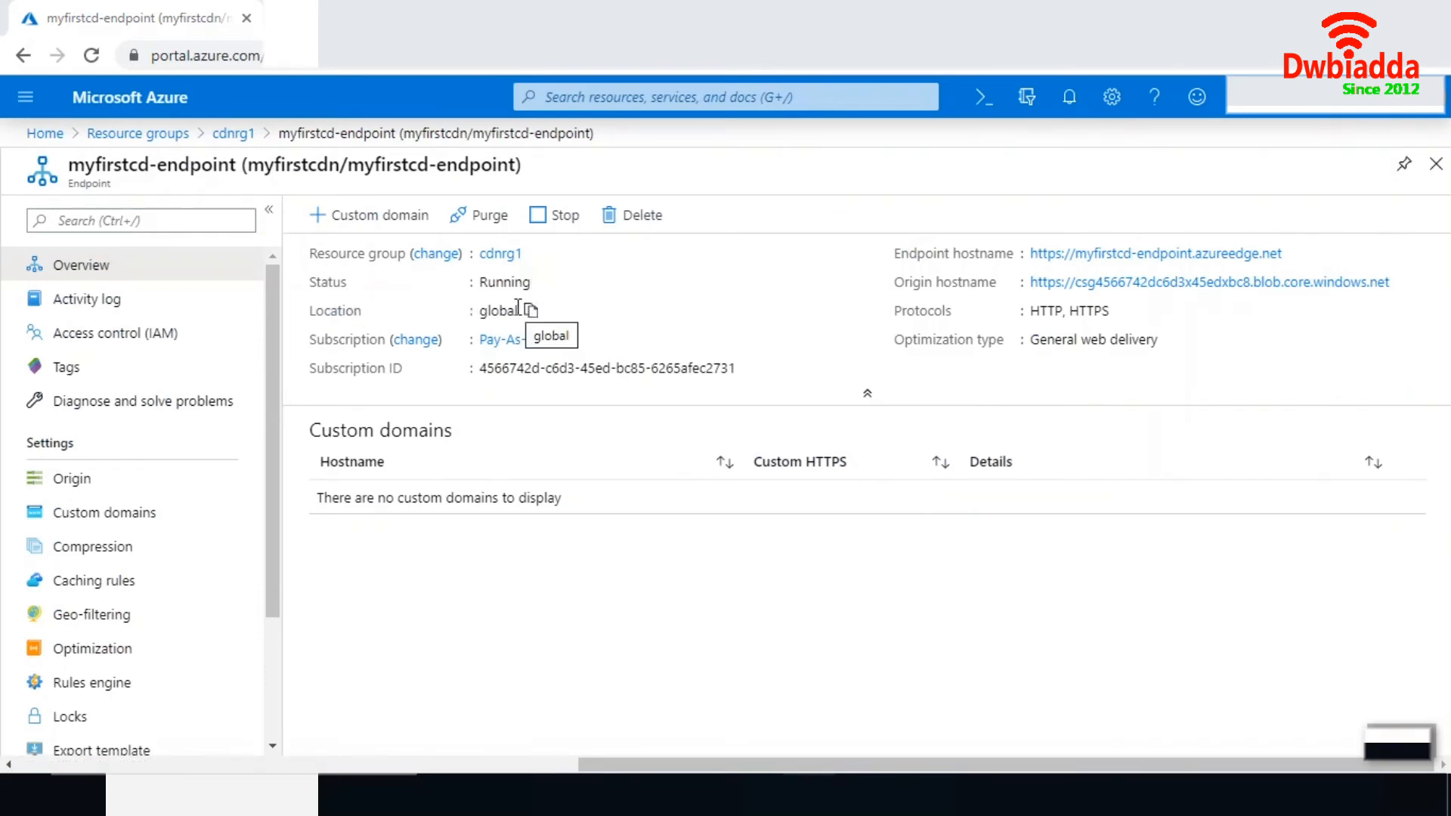
left_click(1065, 257)
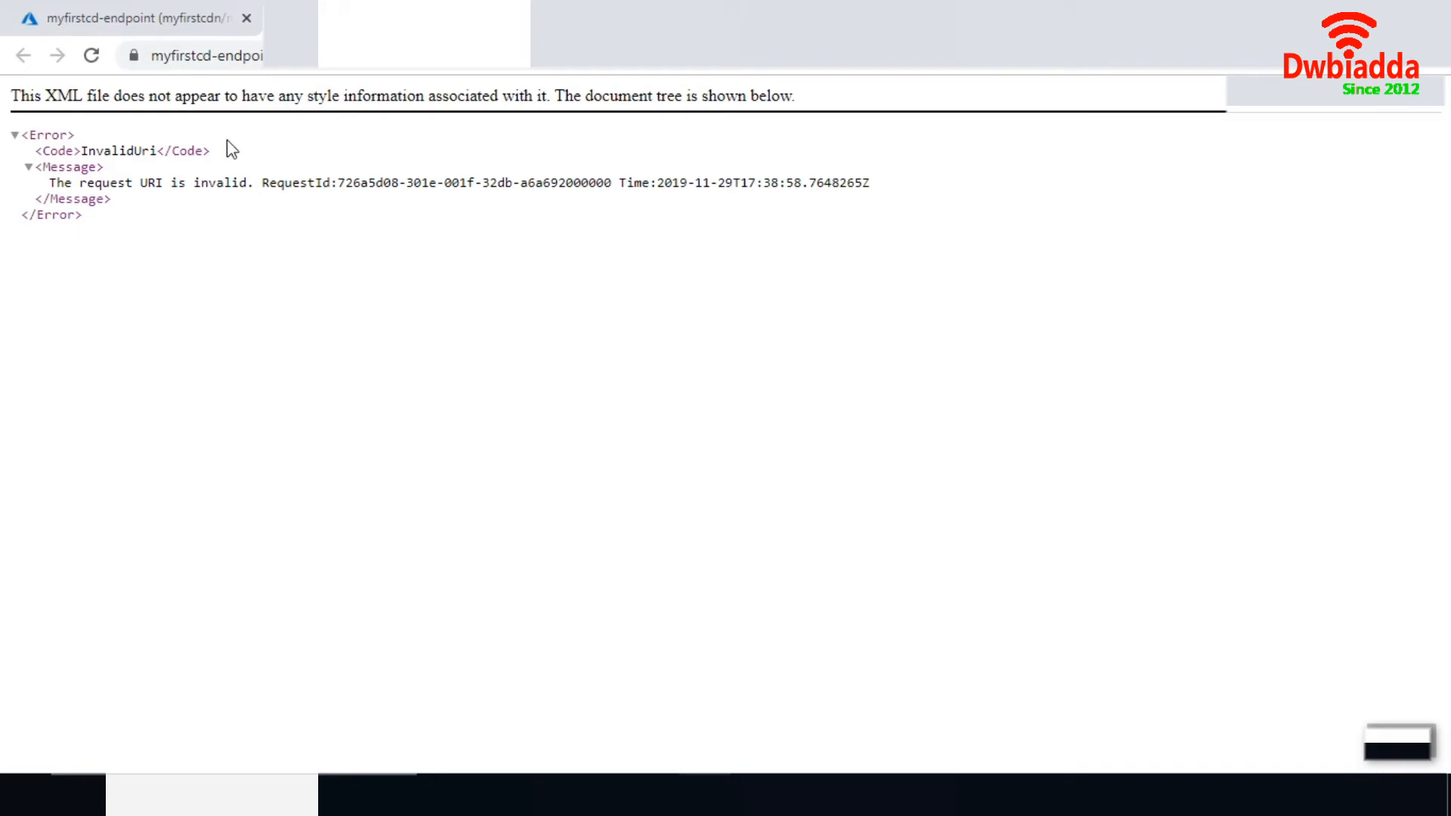
left_click(169, 15)
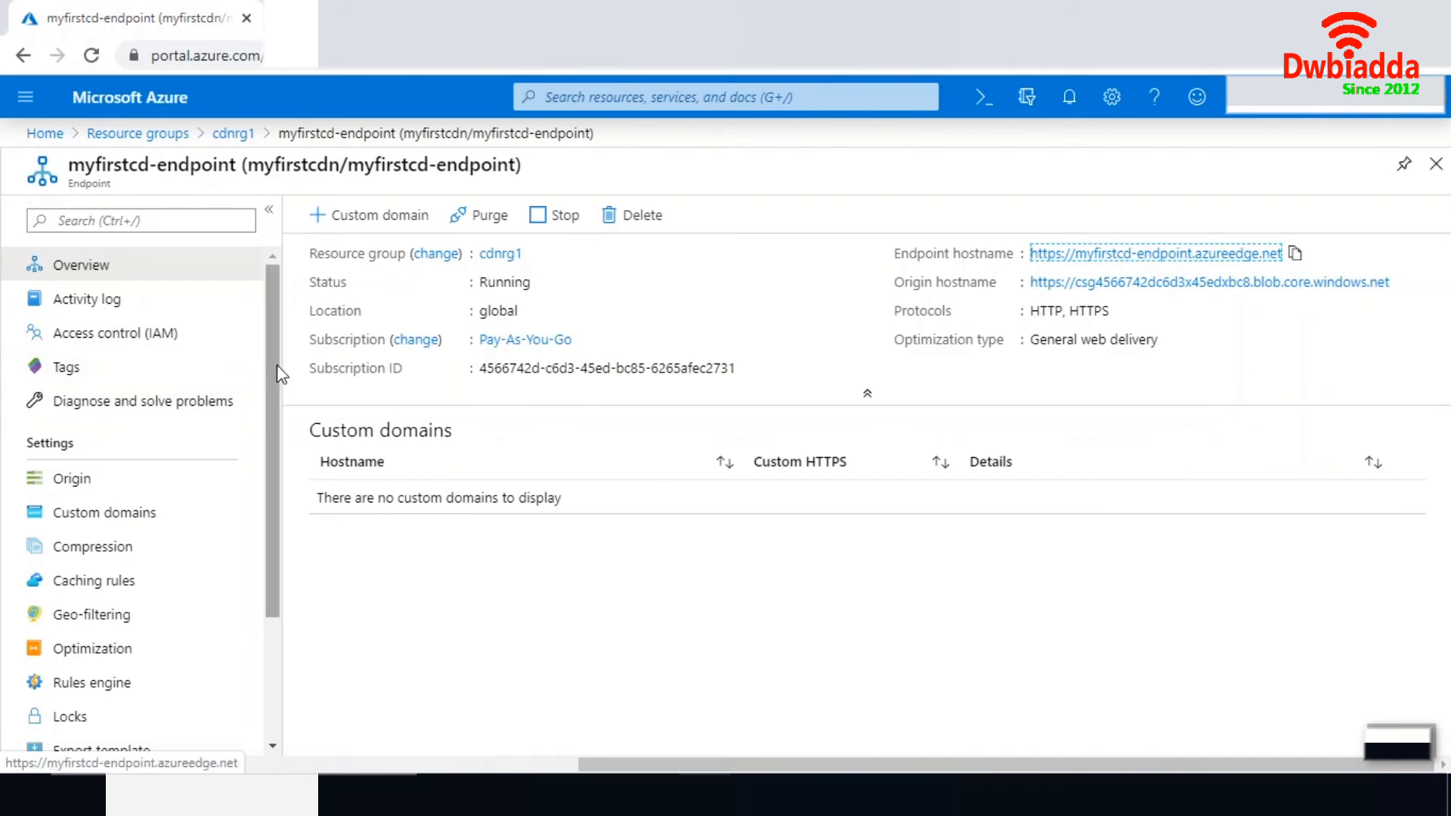
Step: Review the endpoint's origin settings and the available origin types
left_click_drag(276, 370, 266, 416)
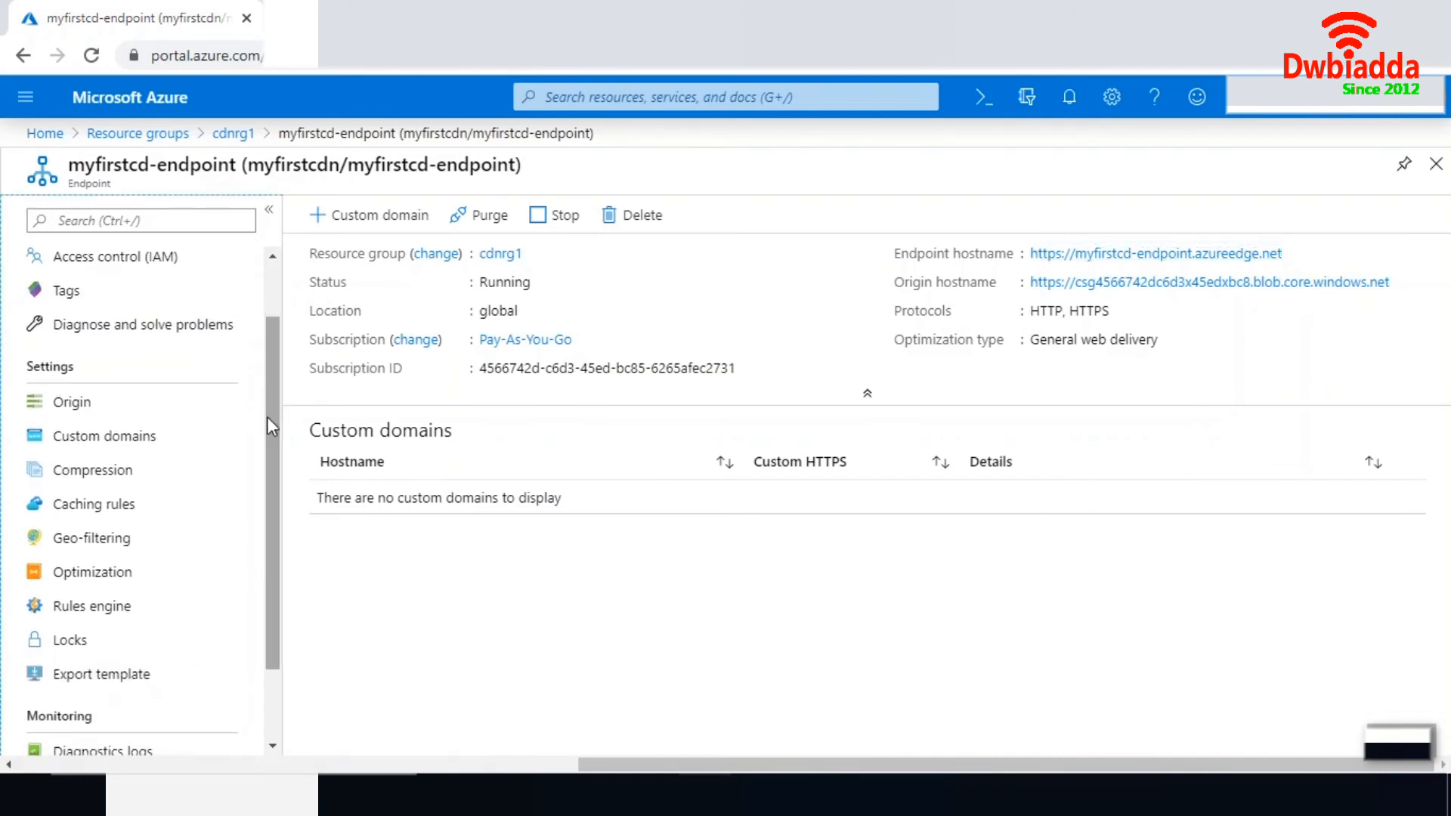
left_click(100, 410)
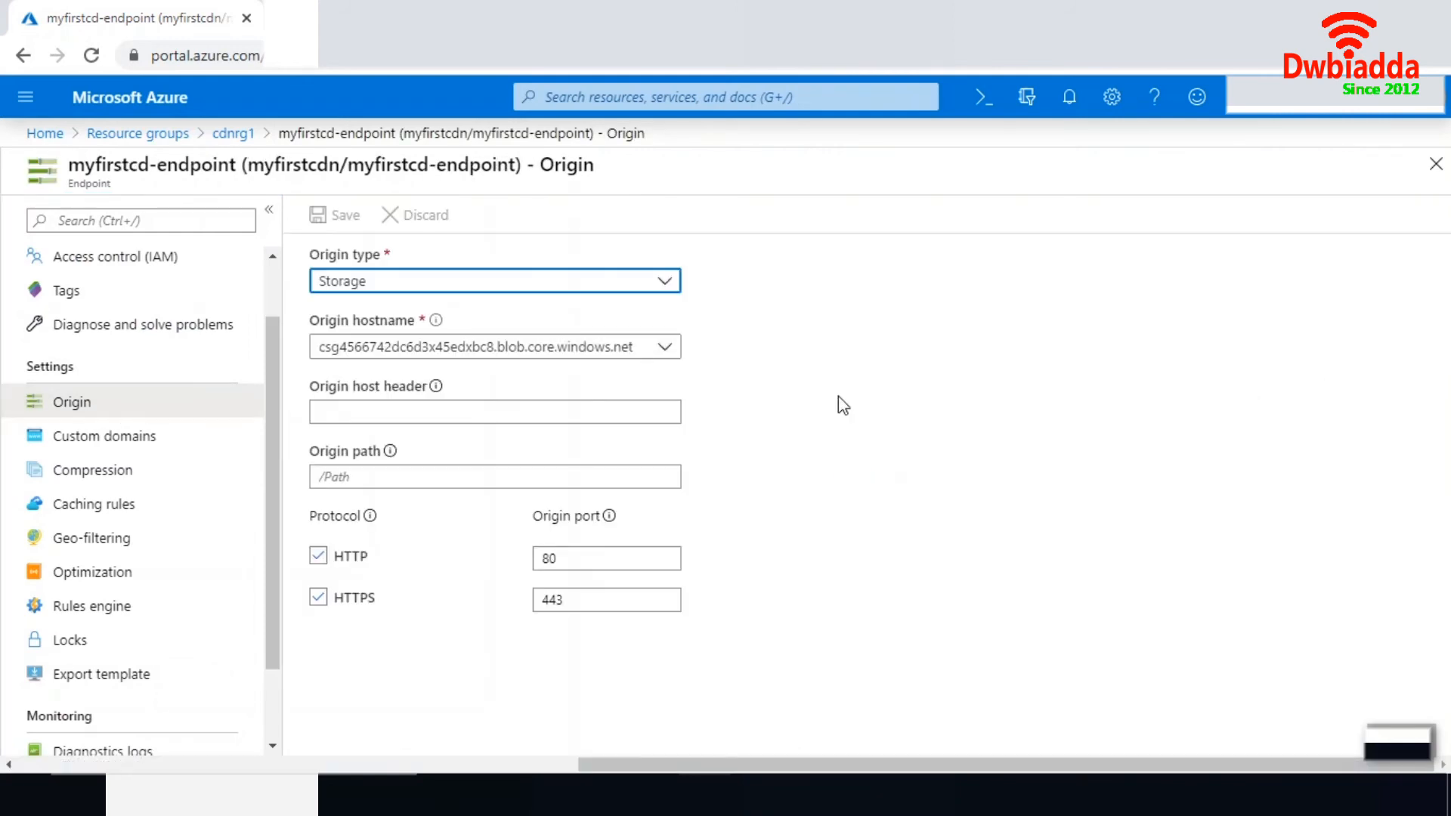
left_click(666, 284)
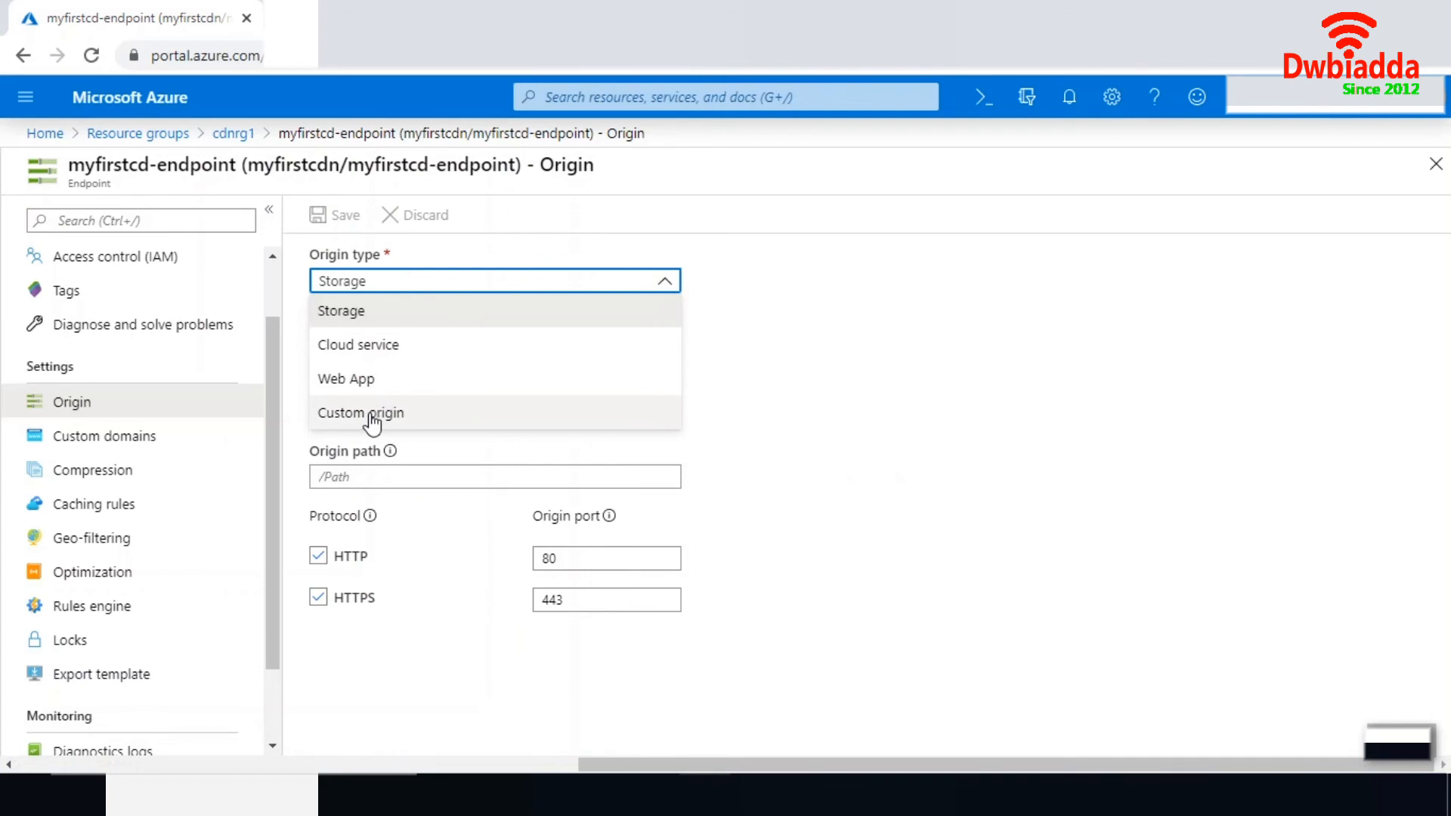
Step: View the endpoint's custom domains, recheck the opened endpoint URL in the browser, and return to the portal
left_click(137, 443)
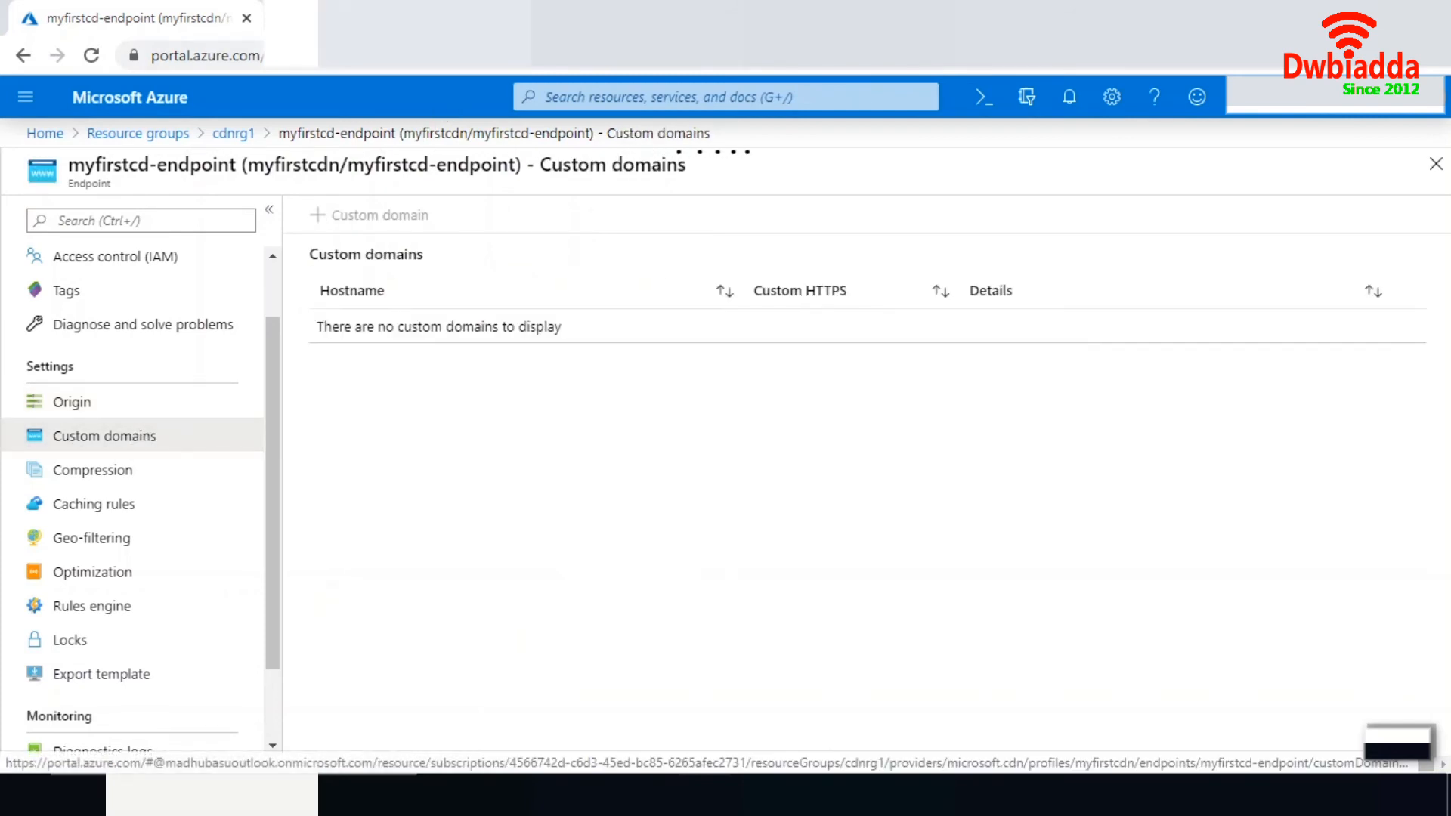
left_click(408, 18)
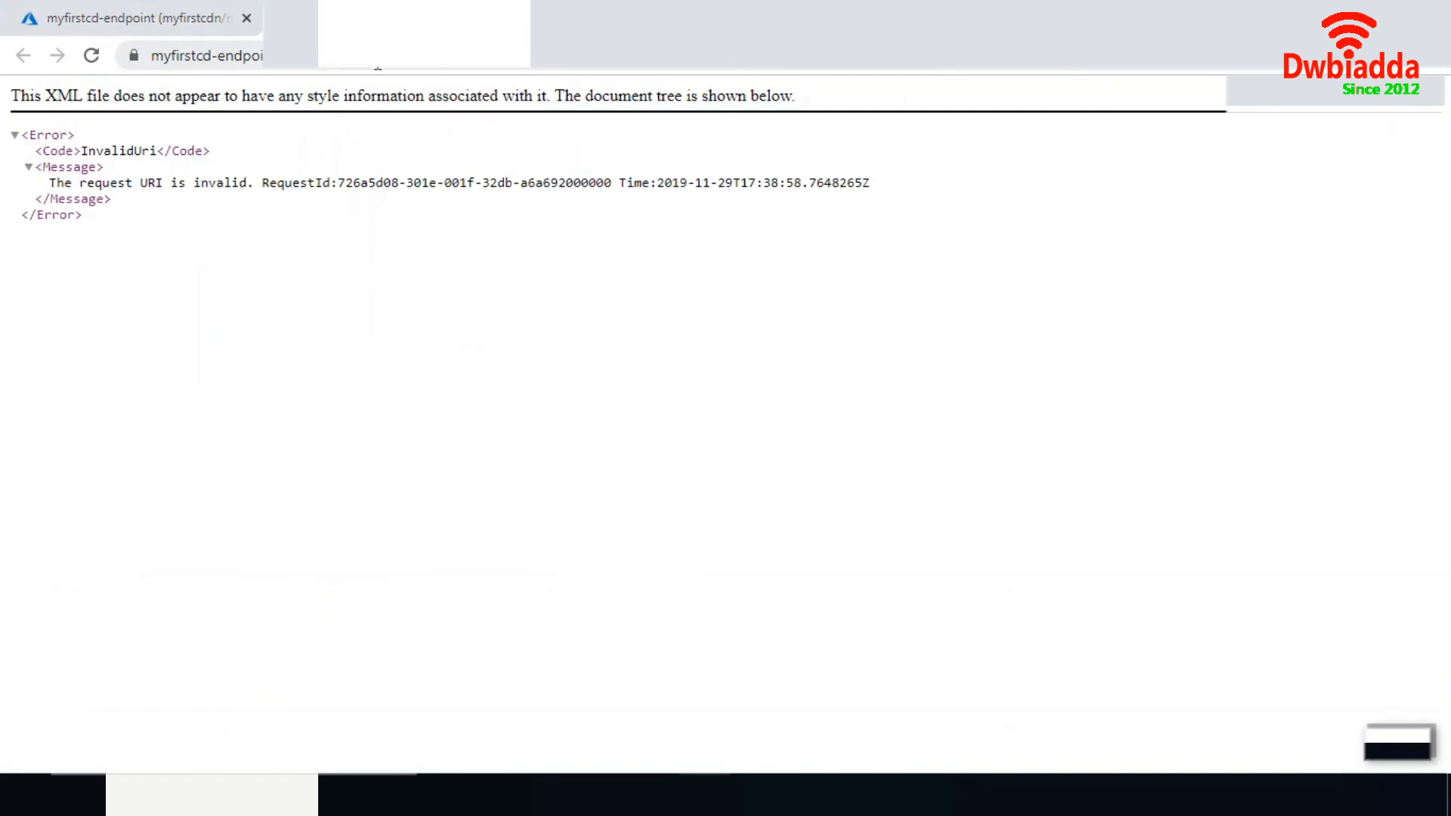
left_click(375, 55)
left_click(376, 55)
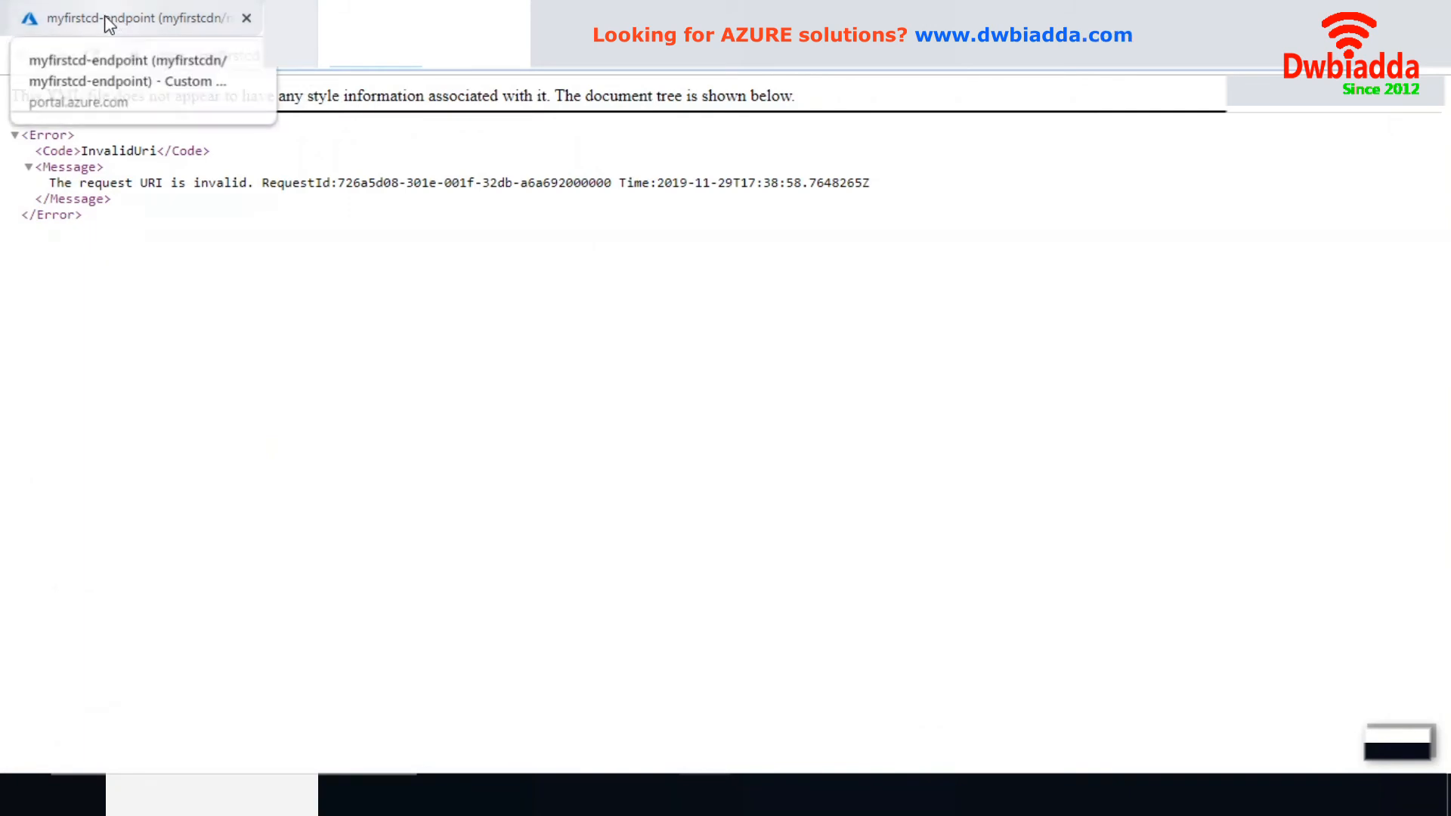
left_click(124, 24)
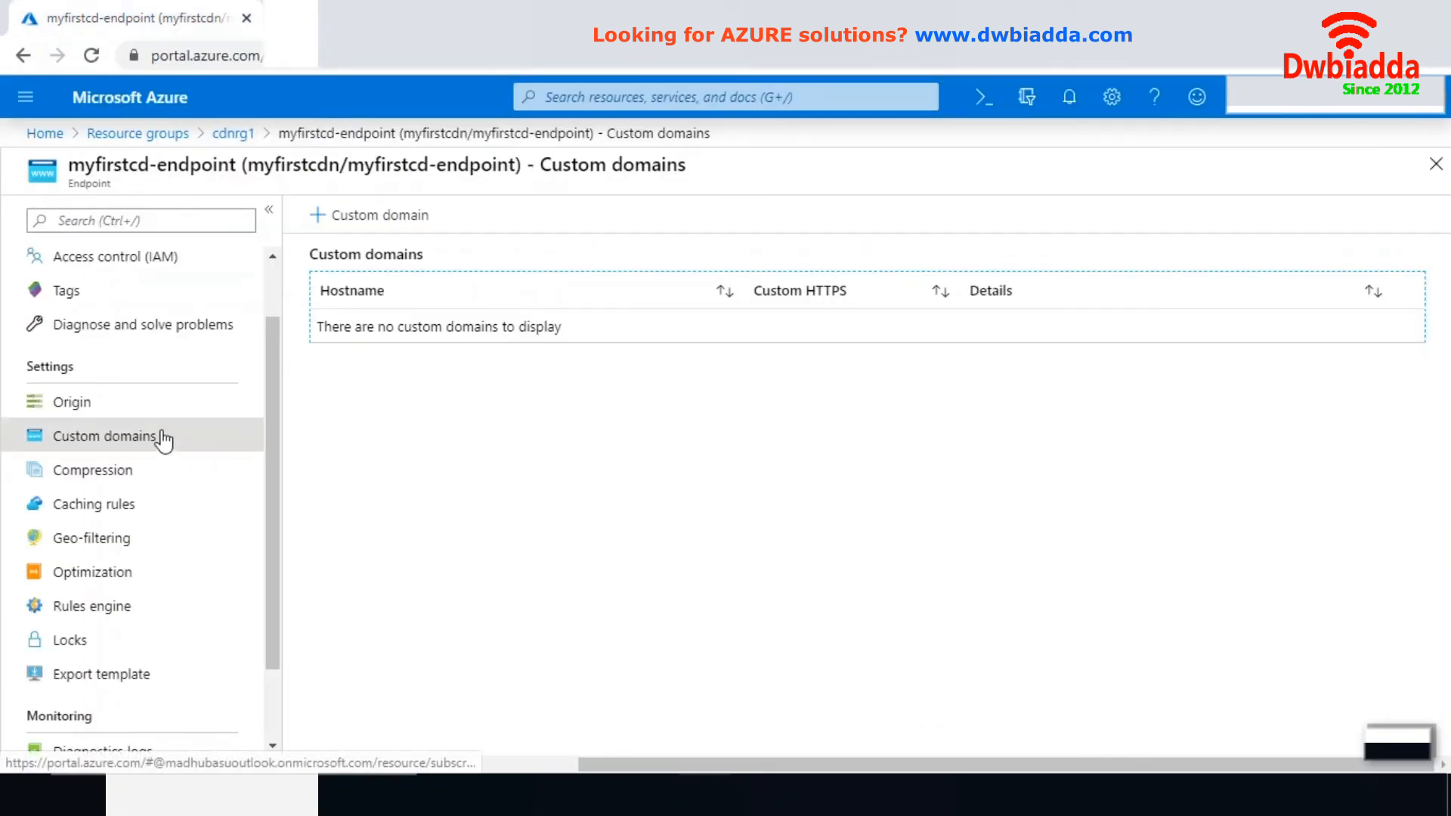
Step: Set the endpoint's query string caching behavior to Cache every unique URL and save the caching rules
left_click(91, 517)
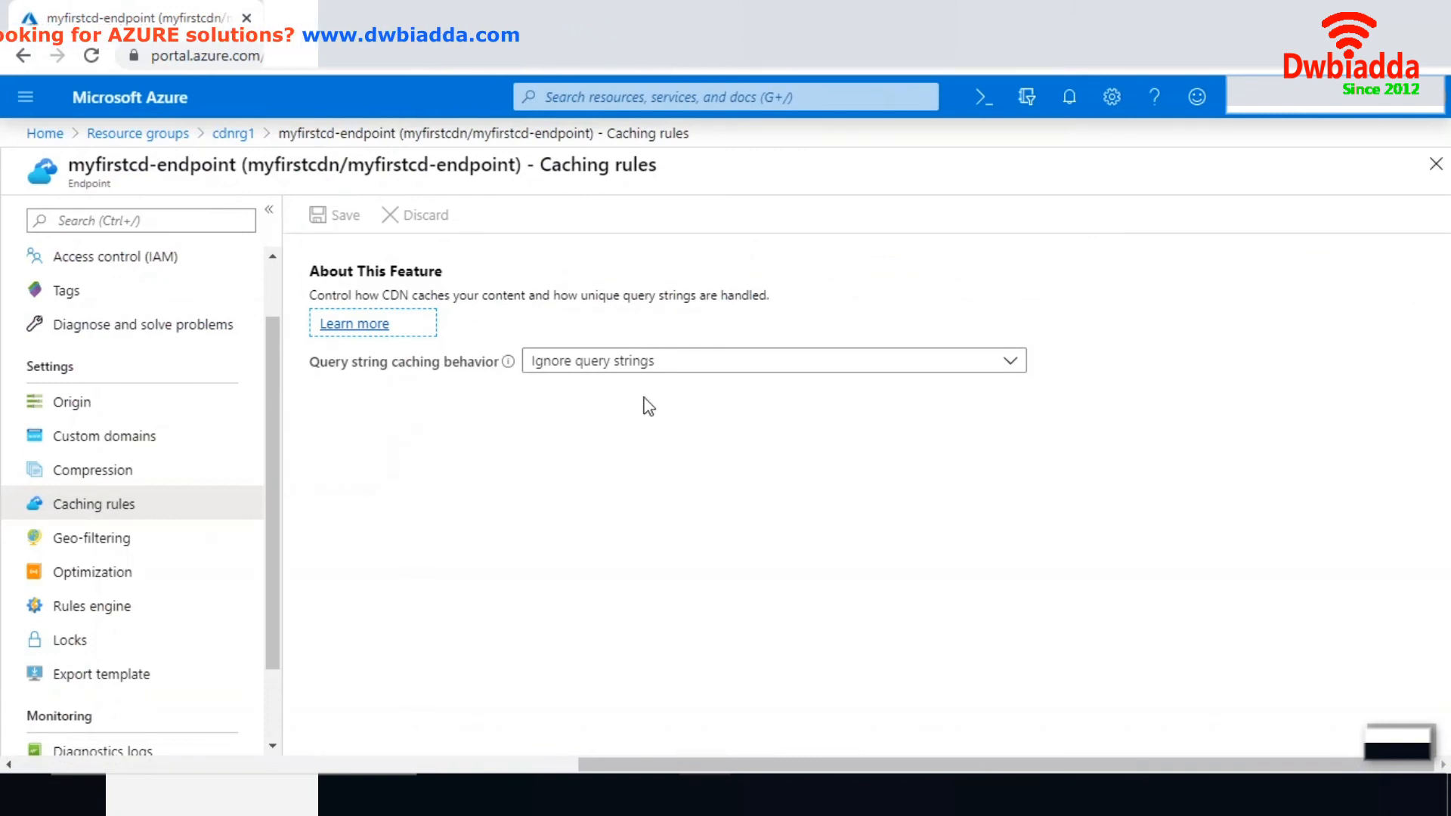
left_click(1010, 362)
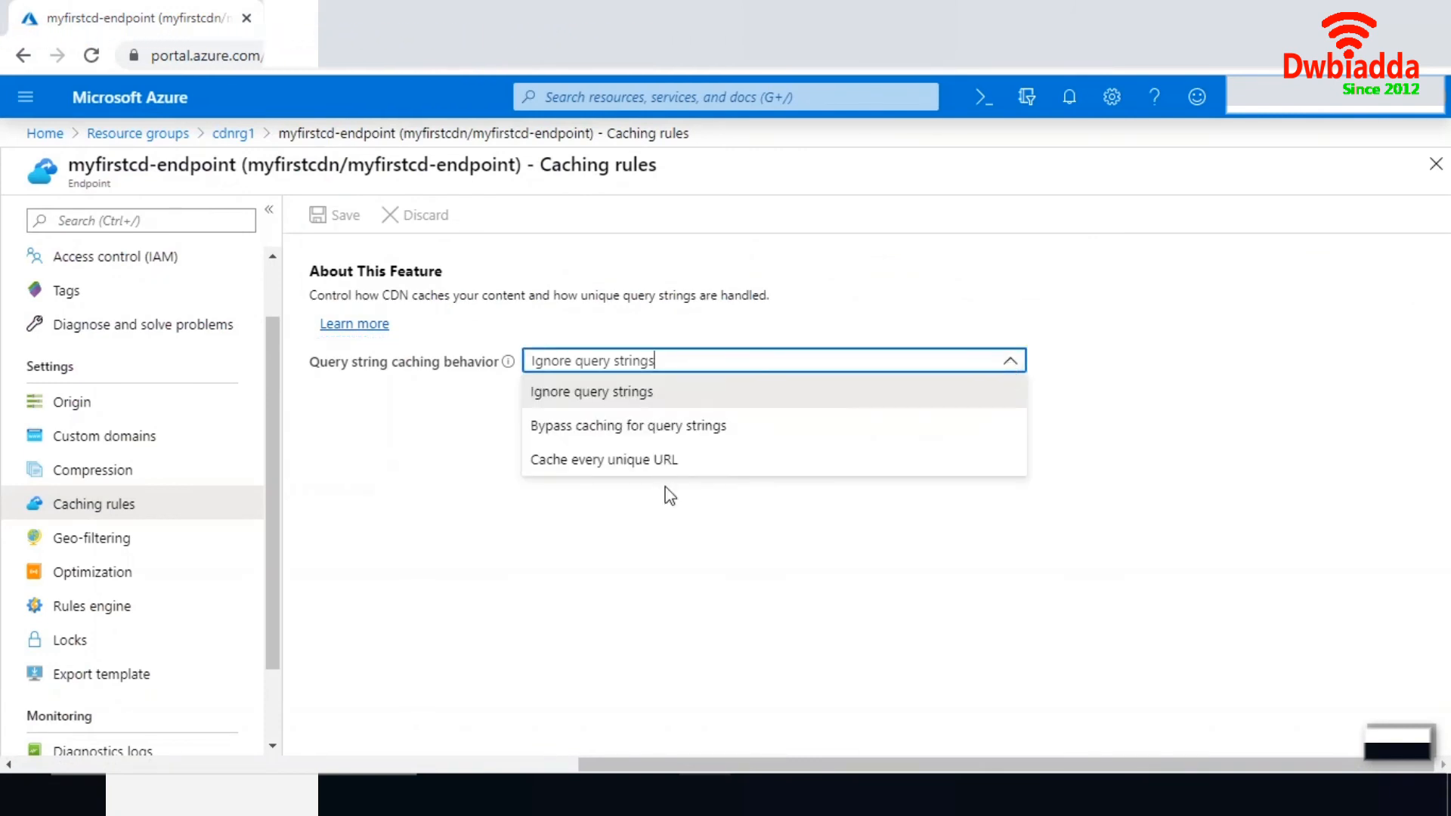
left_click(625, 461)
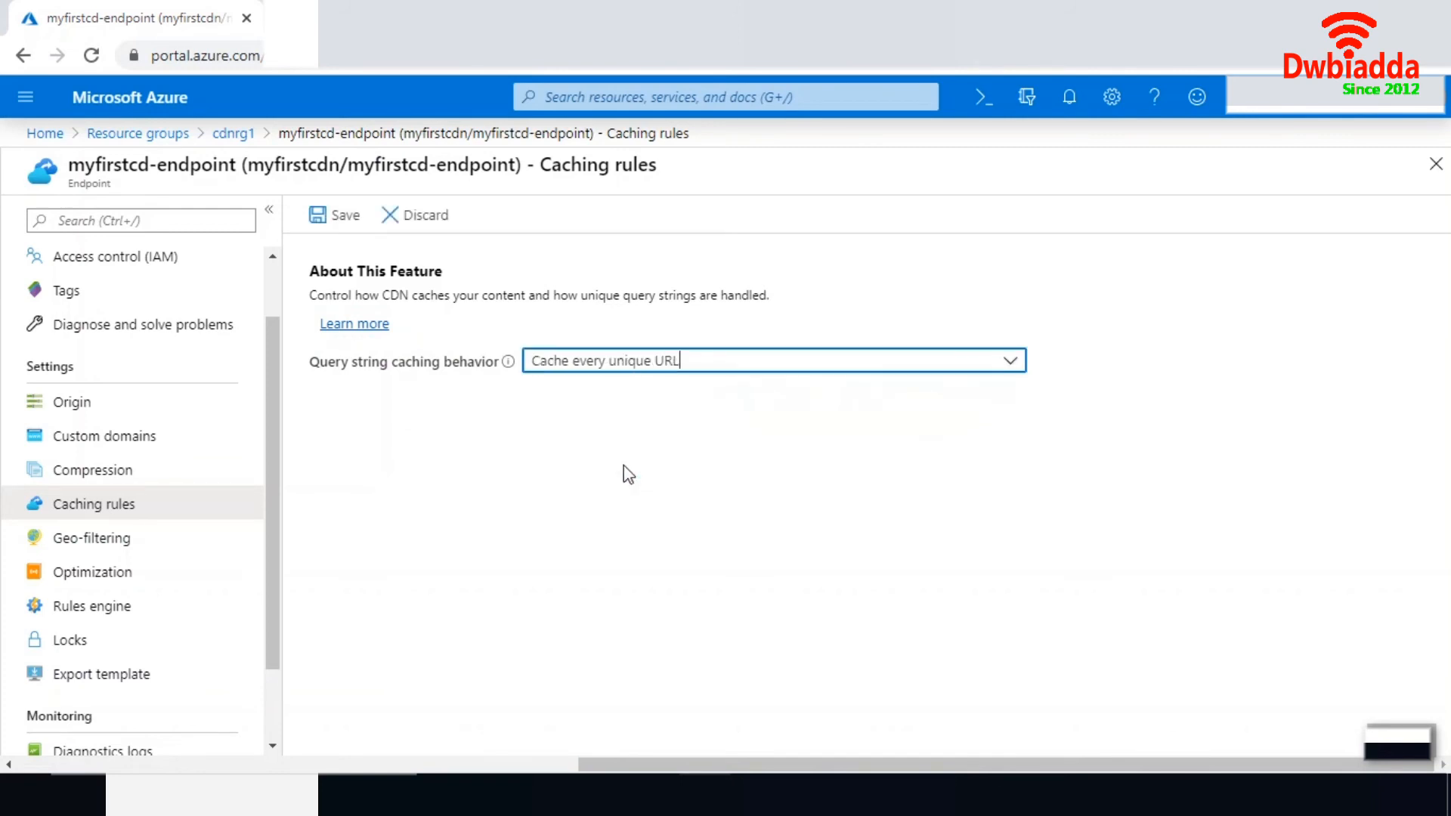
left_click(334, 219)
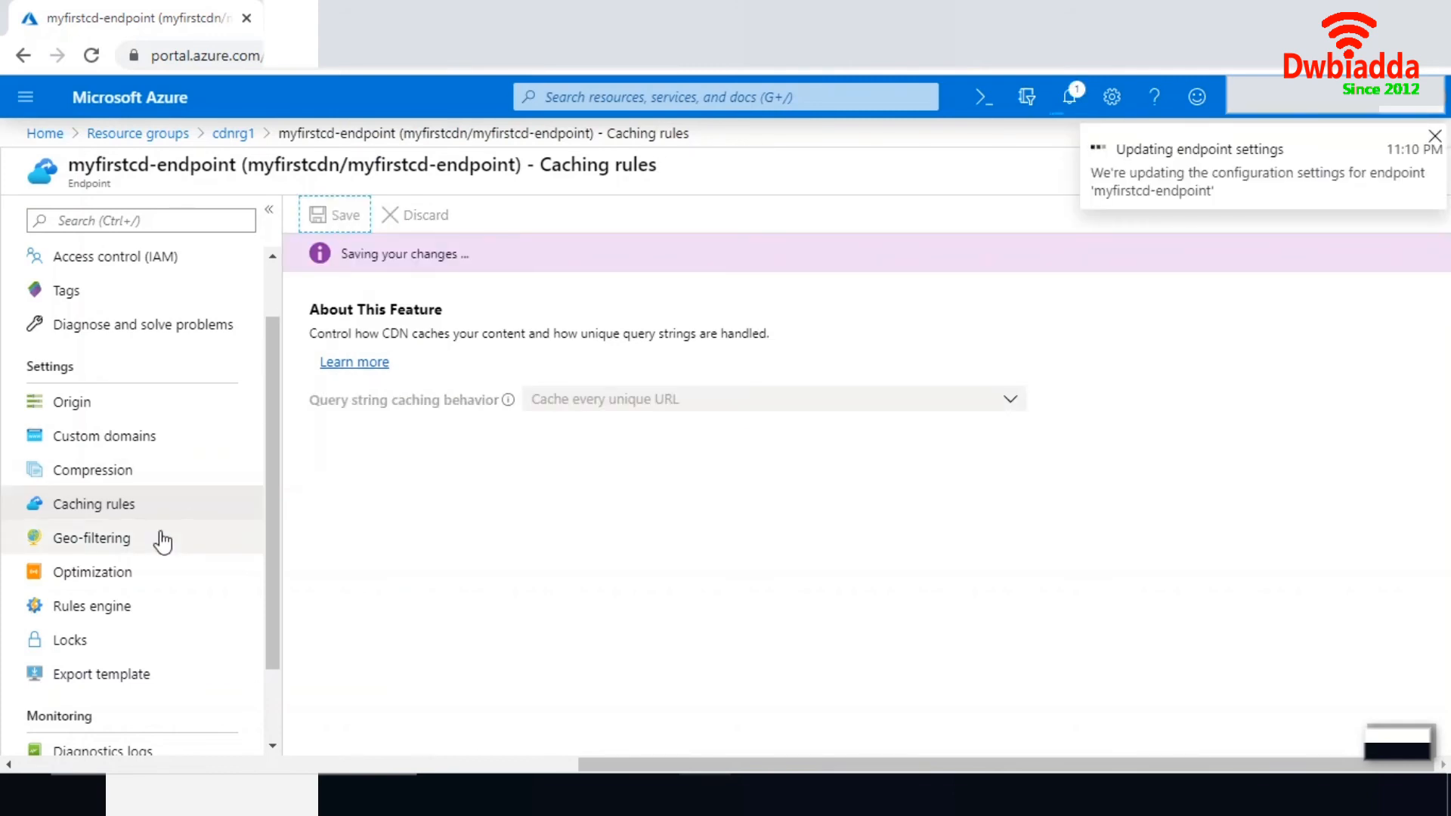
Step: Try a geo-filtering configuration on the endpoint with the action Block for Andorra and American Samoa
left_click(123, 542)
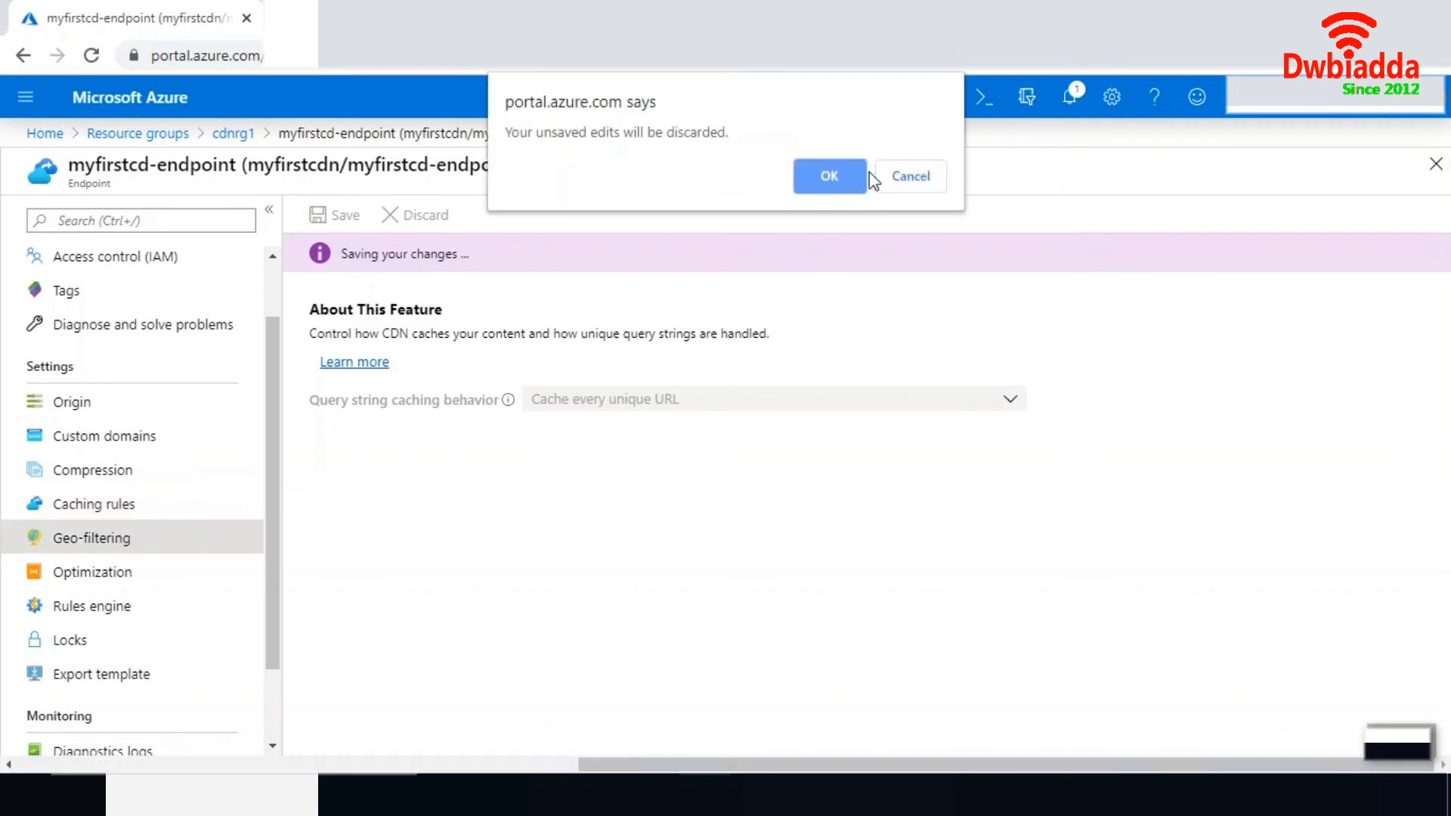
left_click(829, 176)
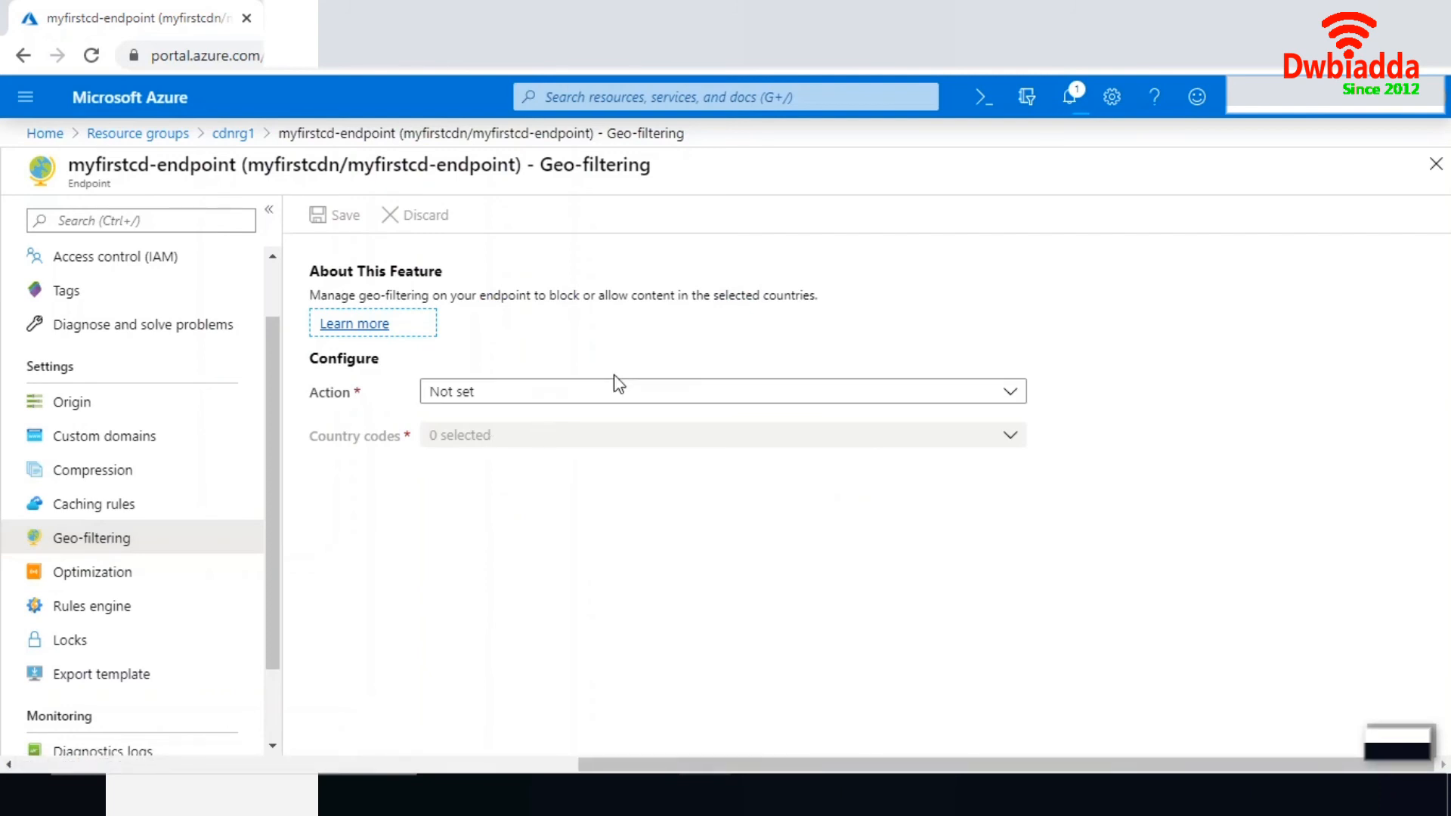
left_click(1009, 397)
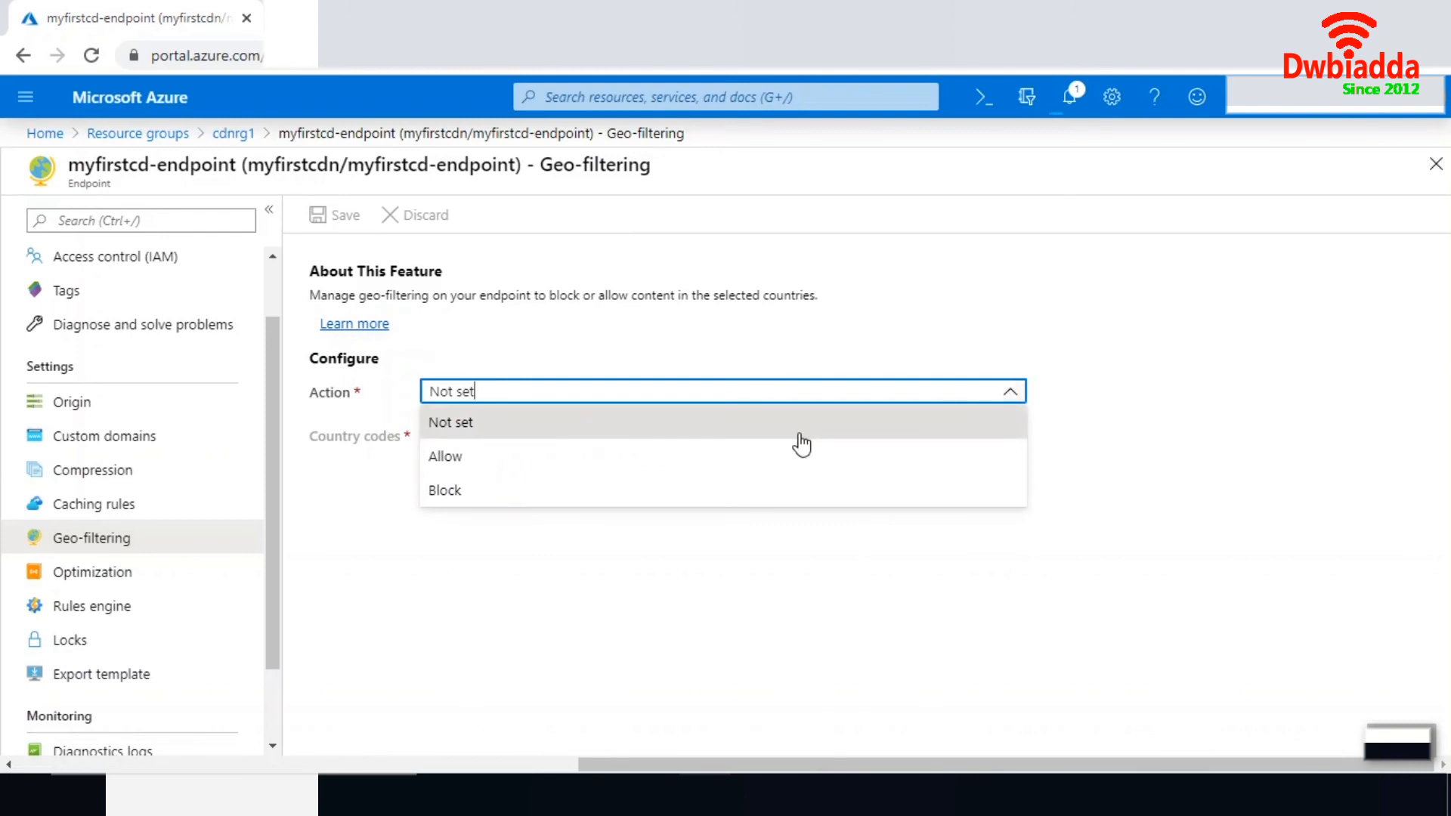
left_click(480, 493)
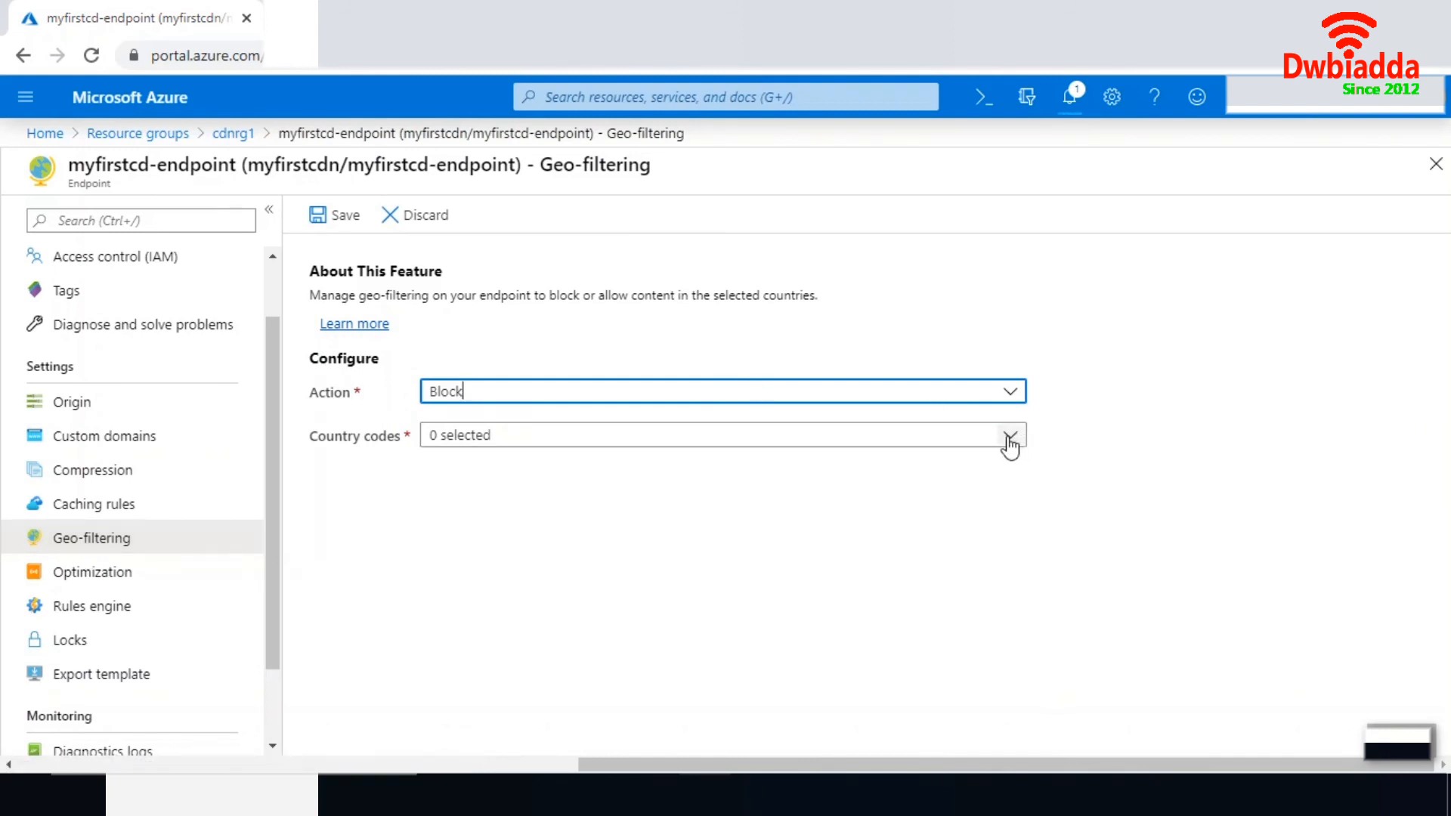
left_click(1009, 442)
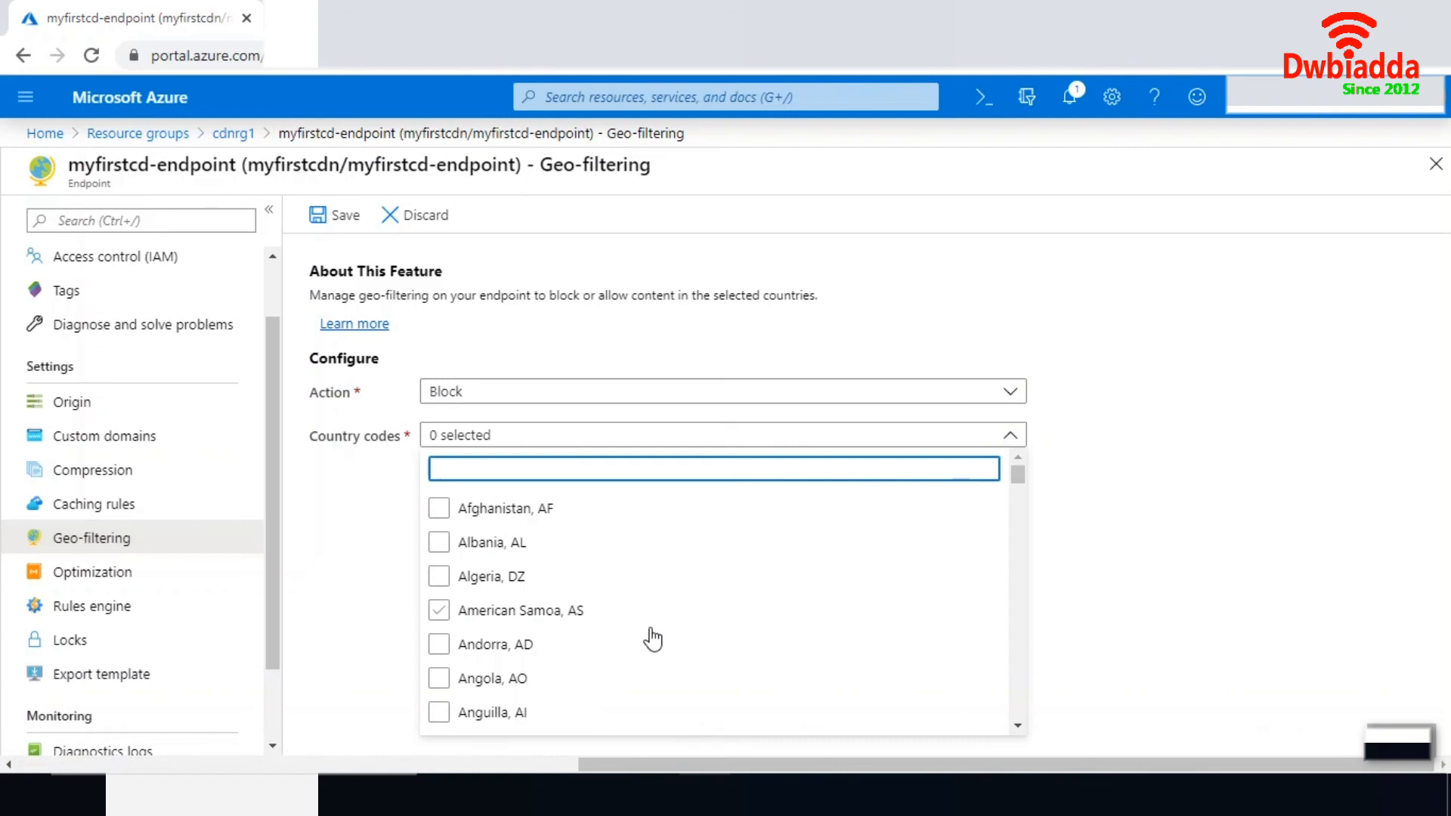
left_click(445, 644)
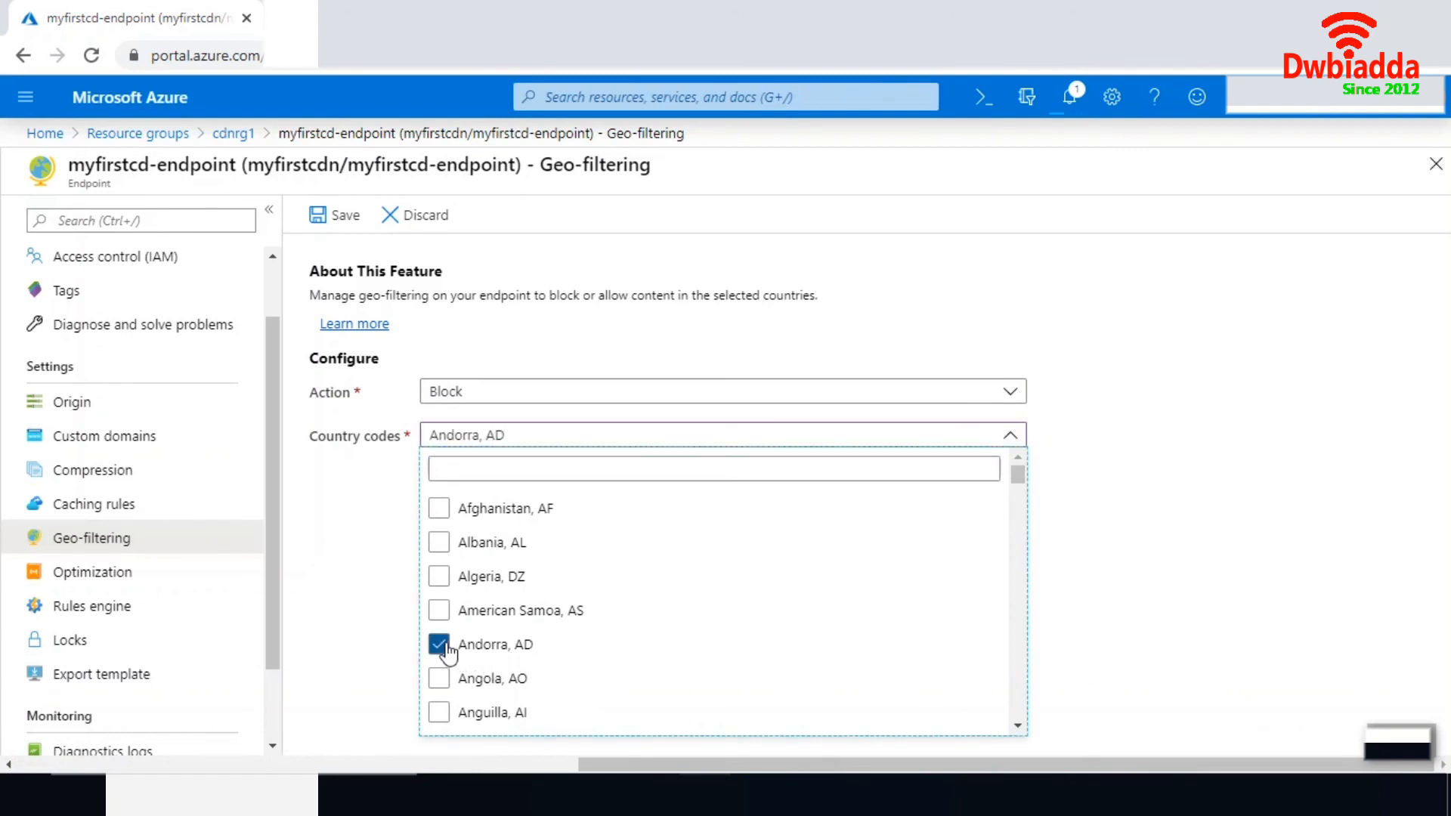
left_click(442, 613)
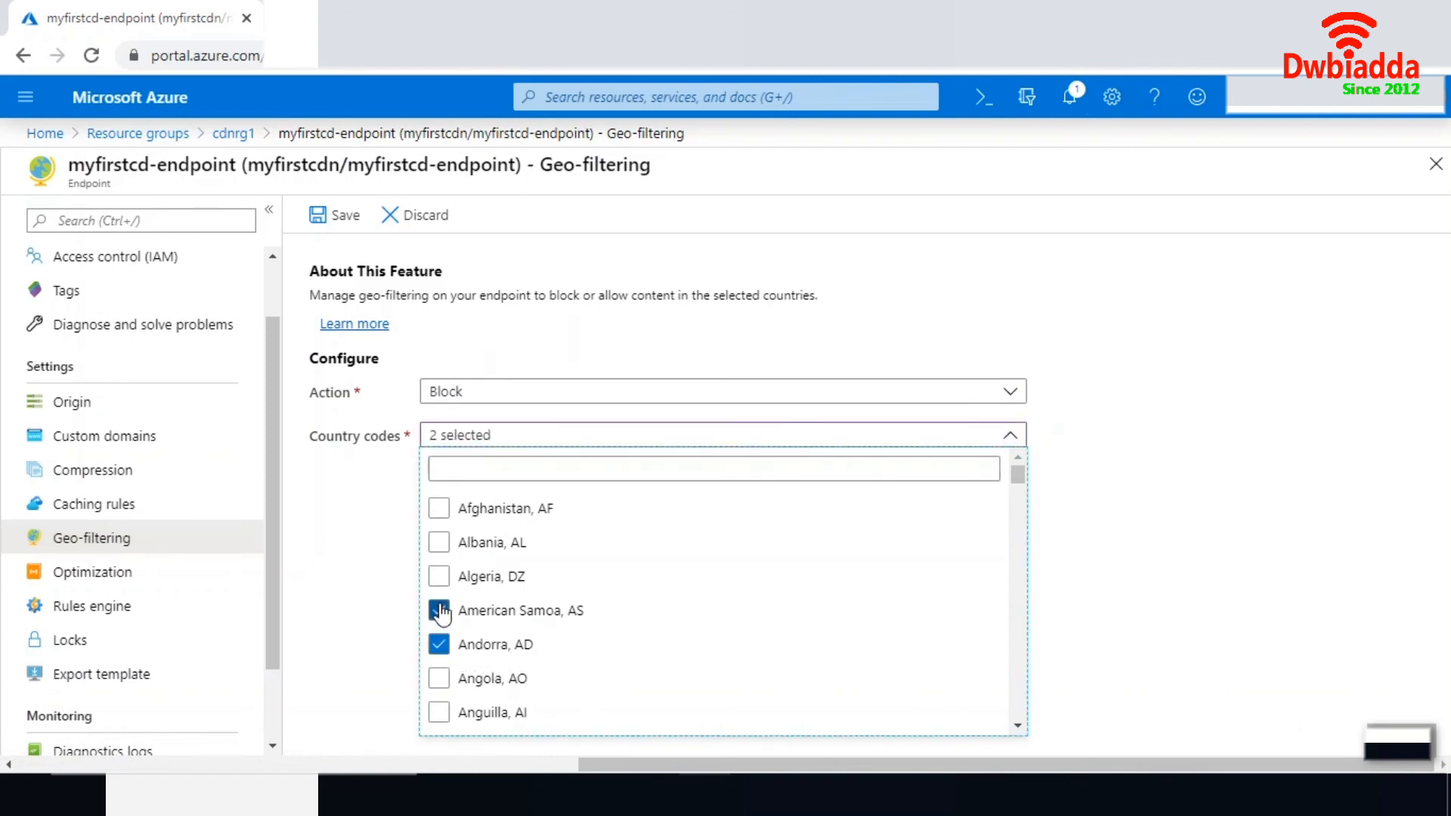
left_click(345, 549)
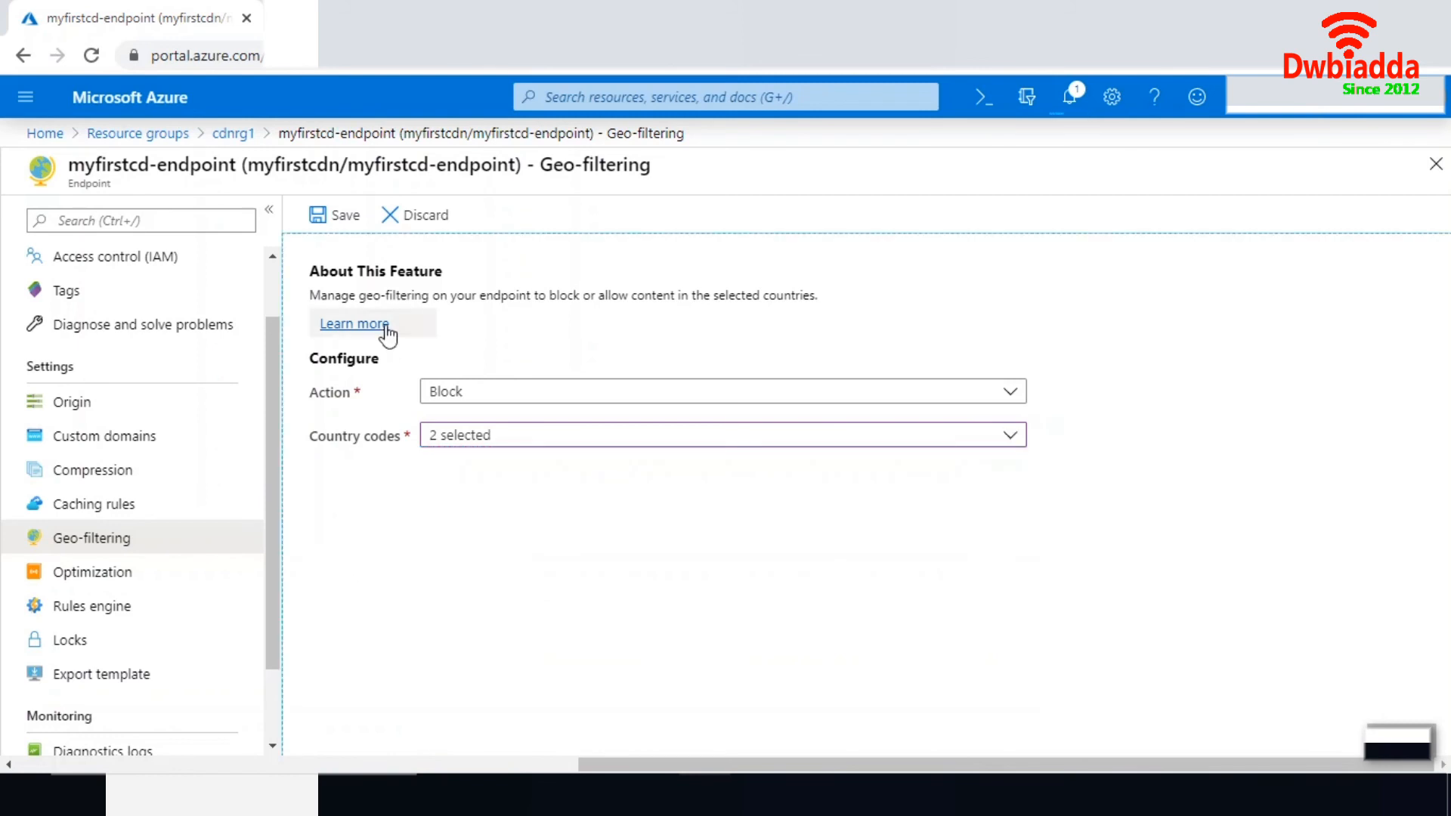
Step: Discard the geo-filtering edits, then start an unnamed rule in the Rules engine and review its available conditions and actions
left_click(104, 618)
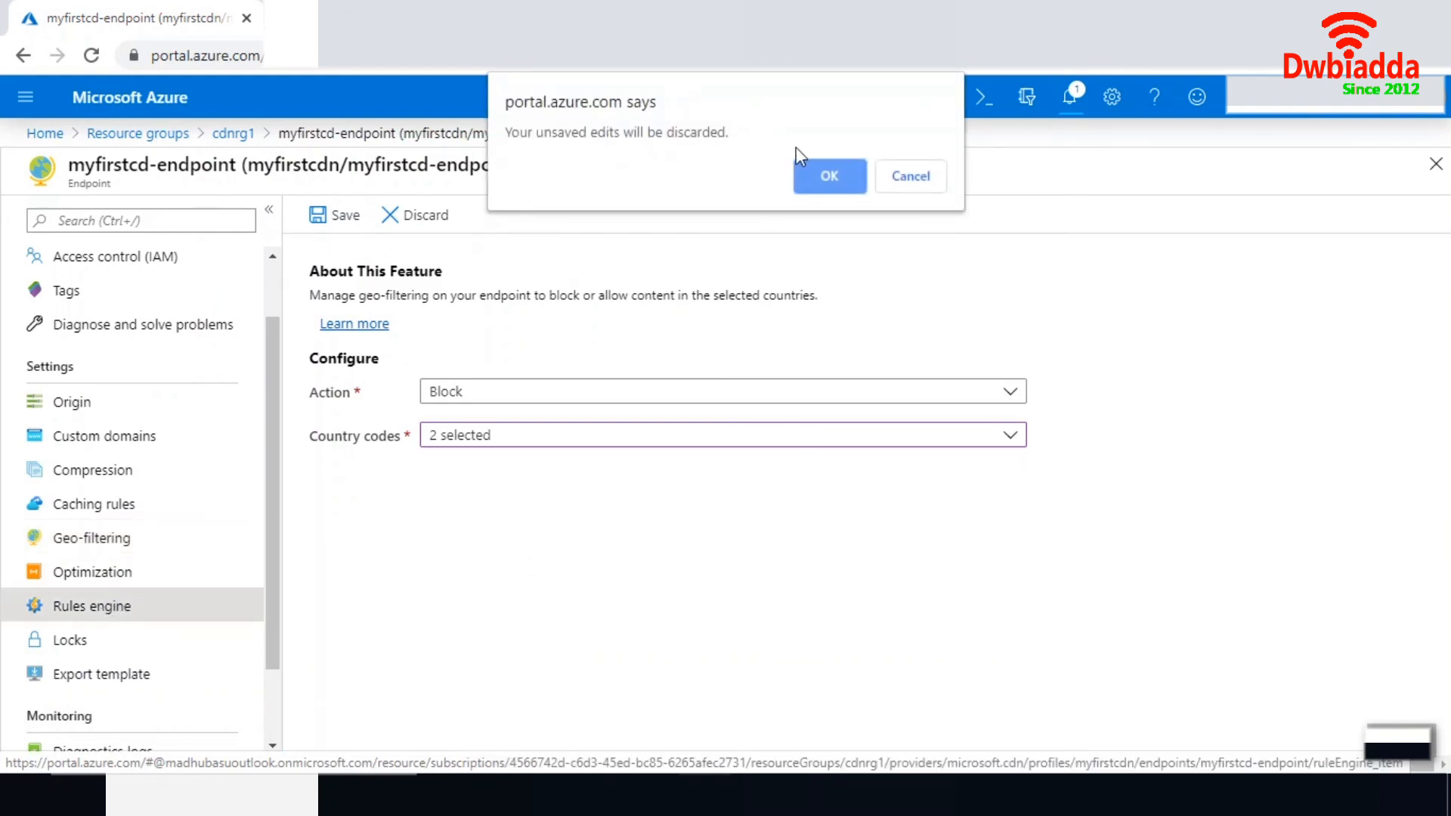
left_click(845, 189)
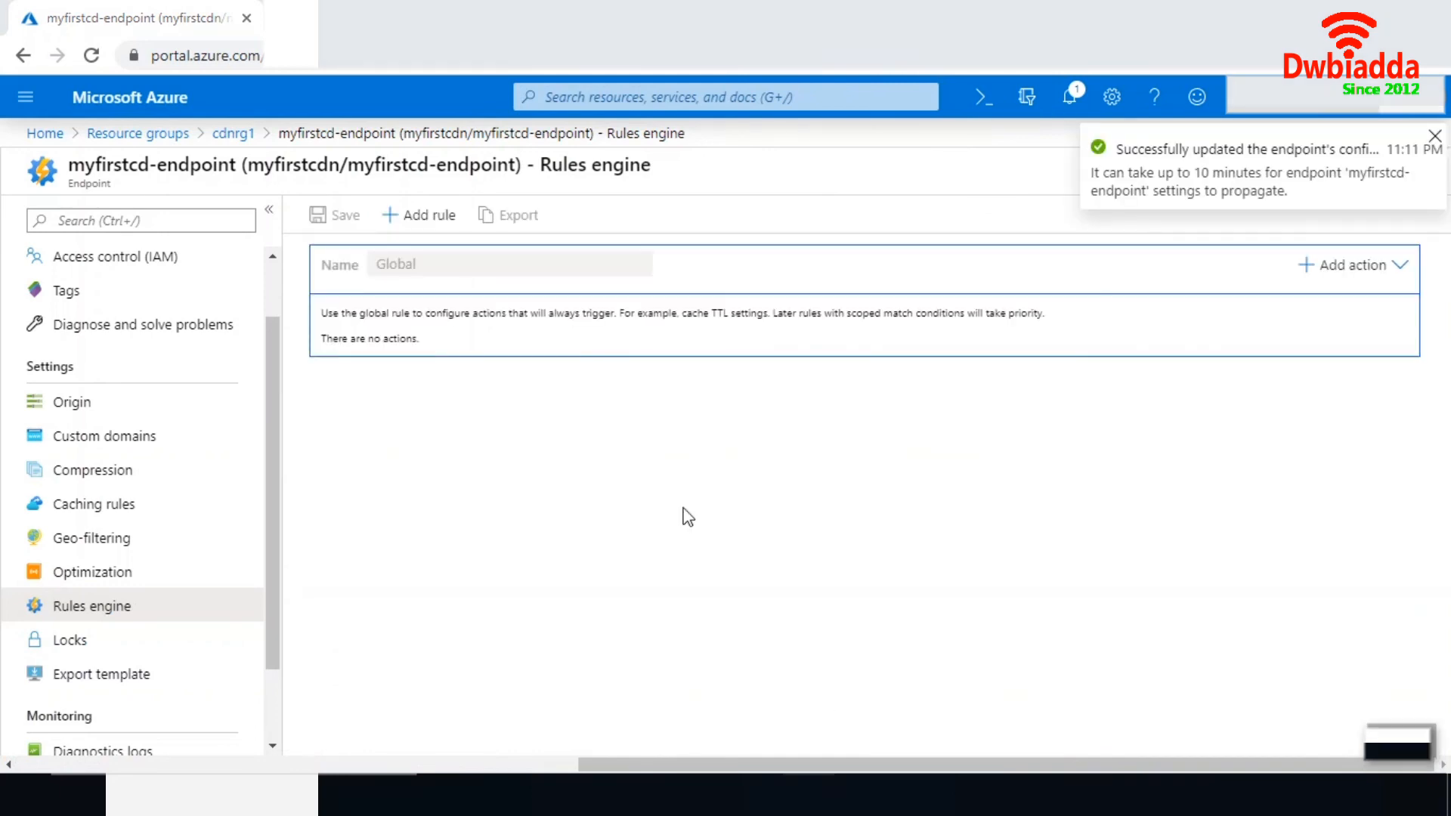
left_click(431, 229)
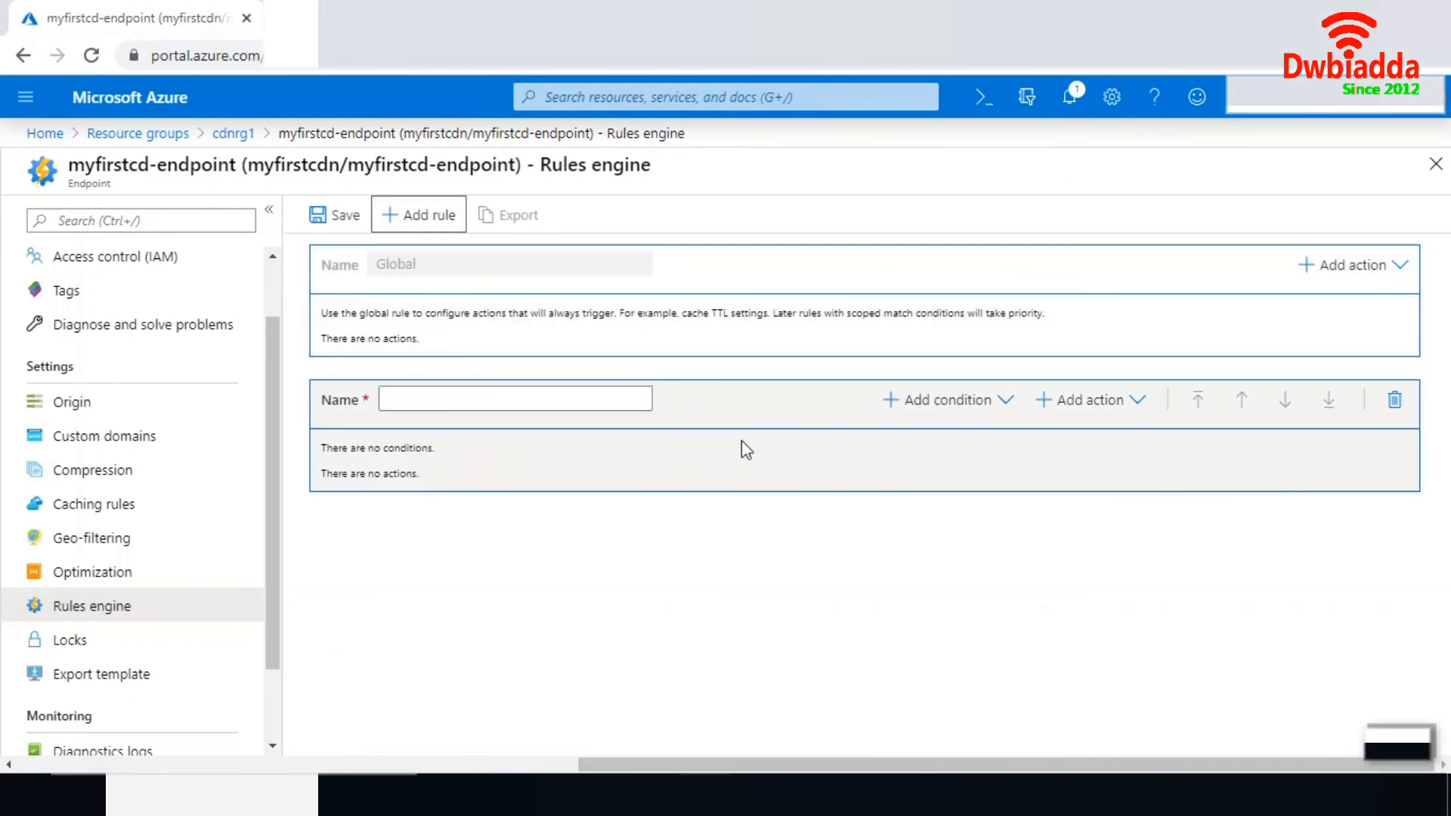
left_click(1006, 412)
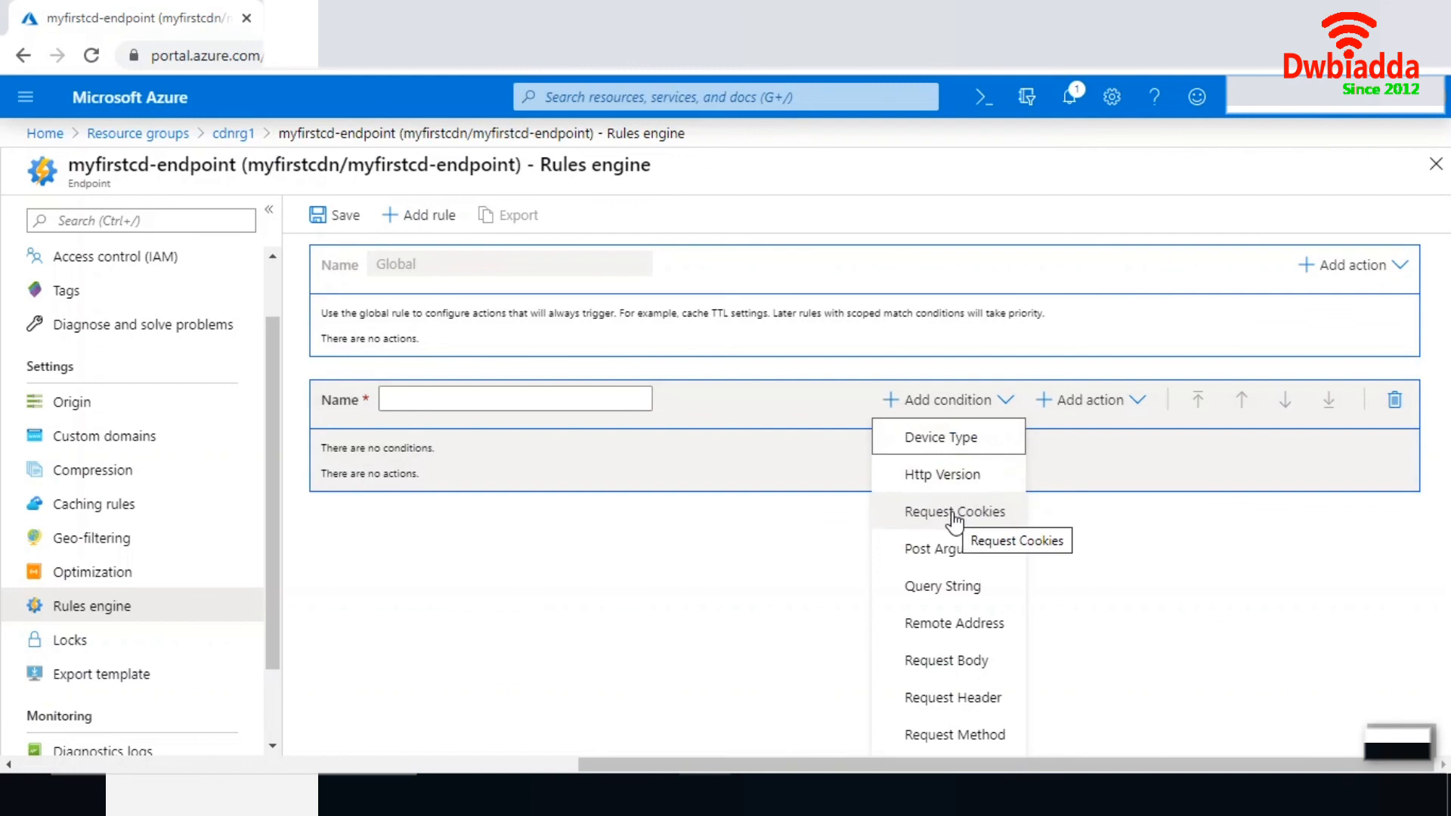
left_click(1135, 404)
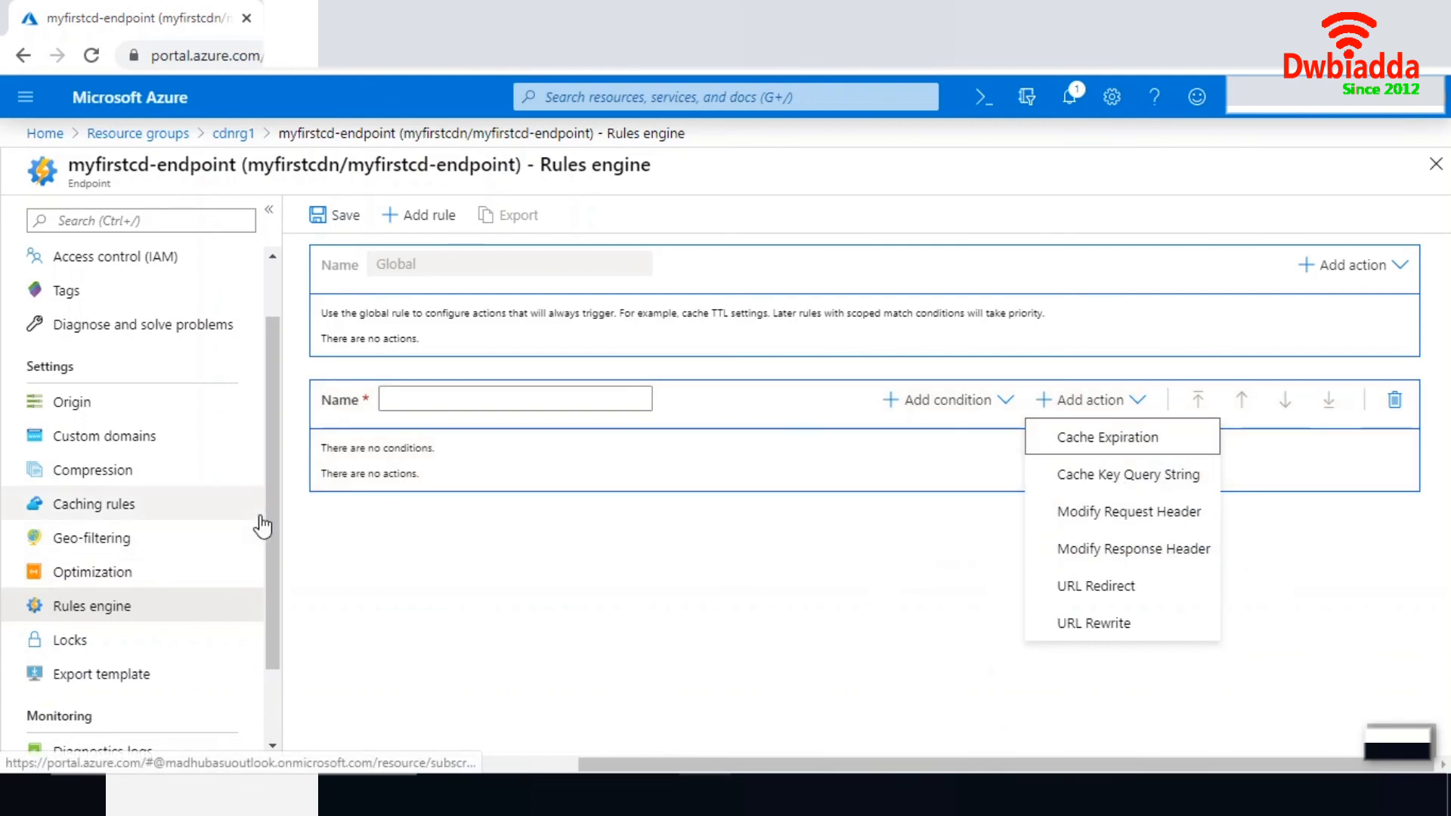
Step: View the endpoint's resource locks and open its diagnostics logs
left_click_drag(274, 478, 266, 593)
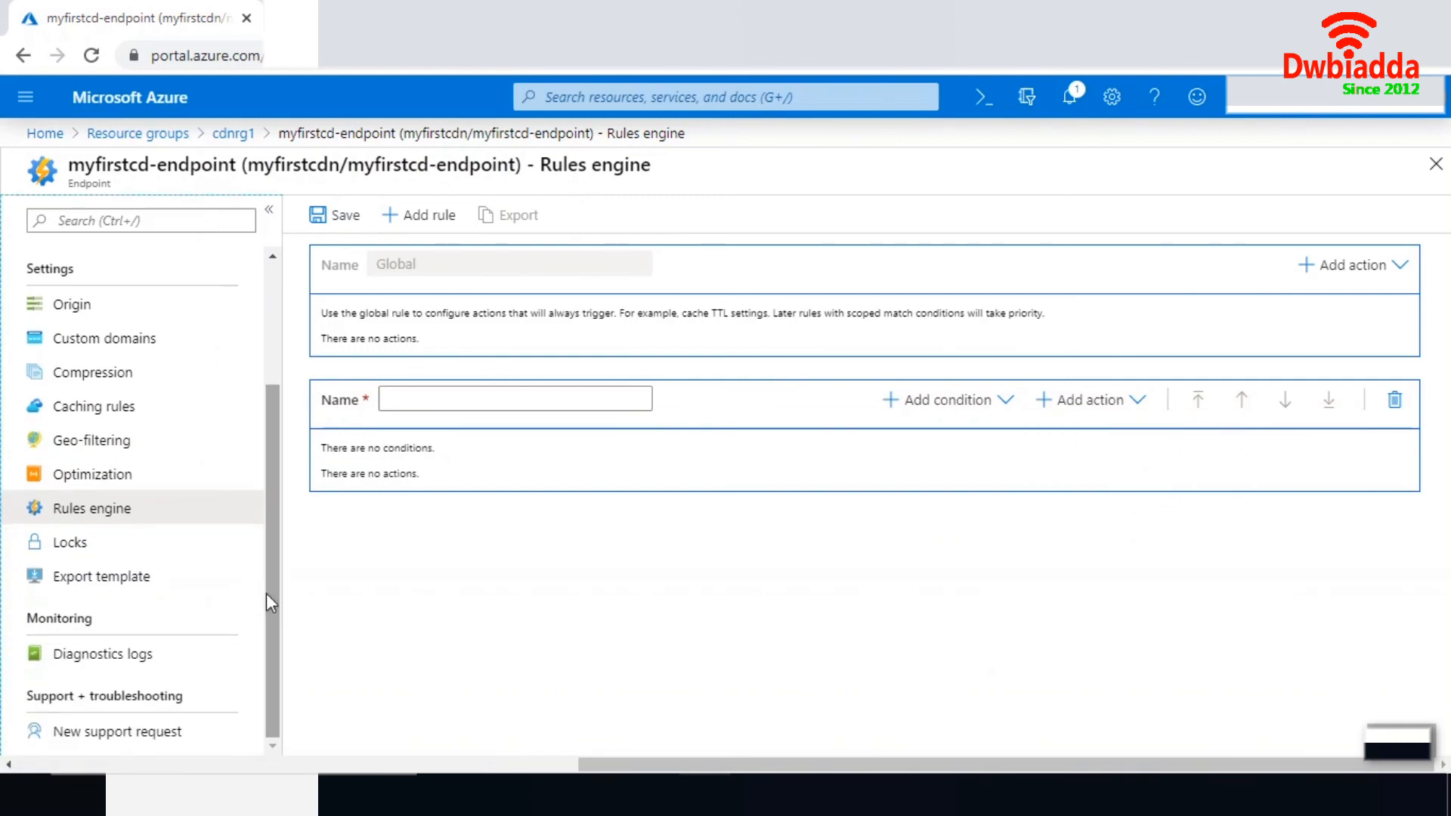
left_click(101, 544)
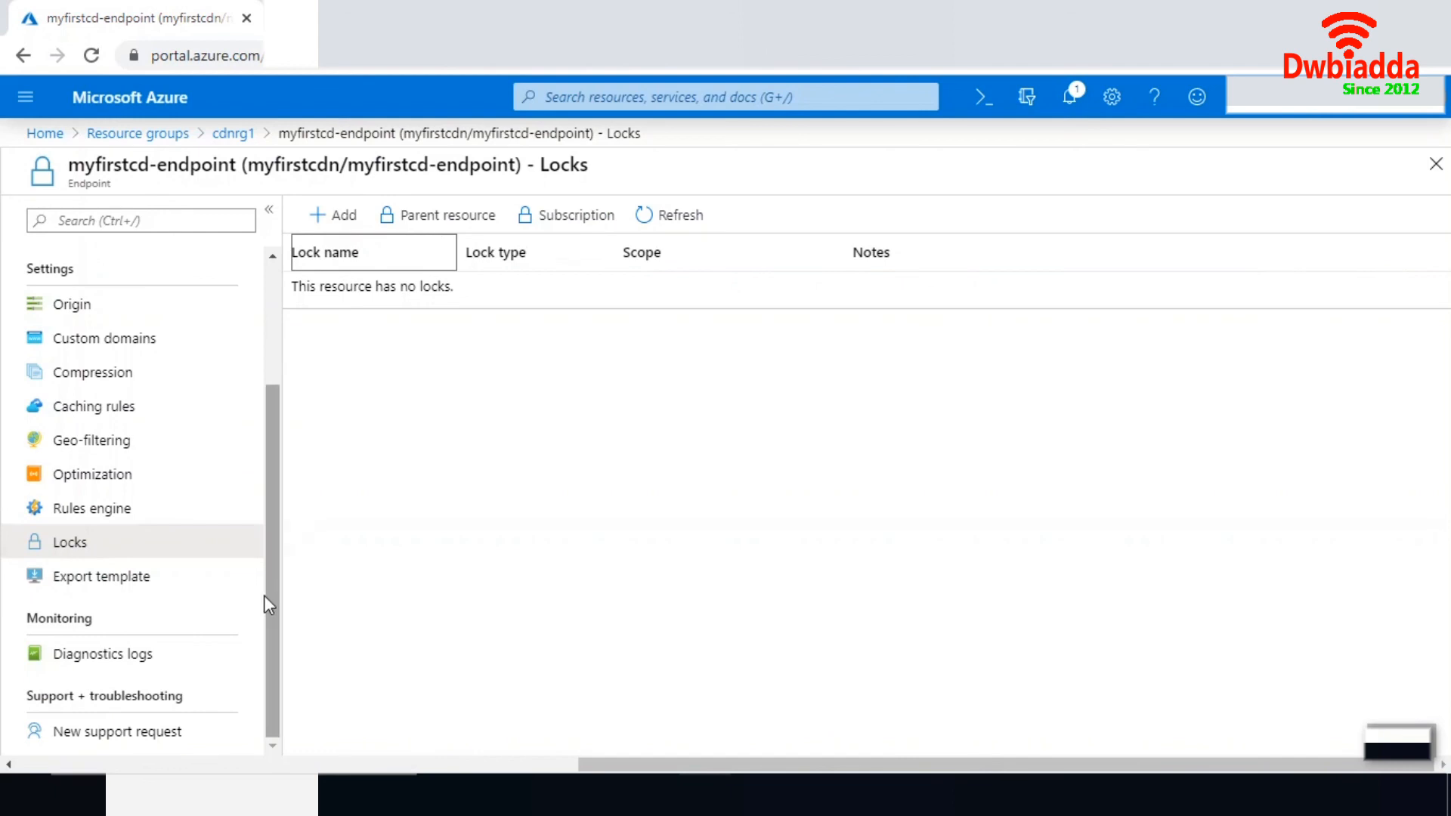
left_click(269, 566)
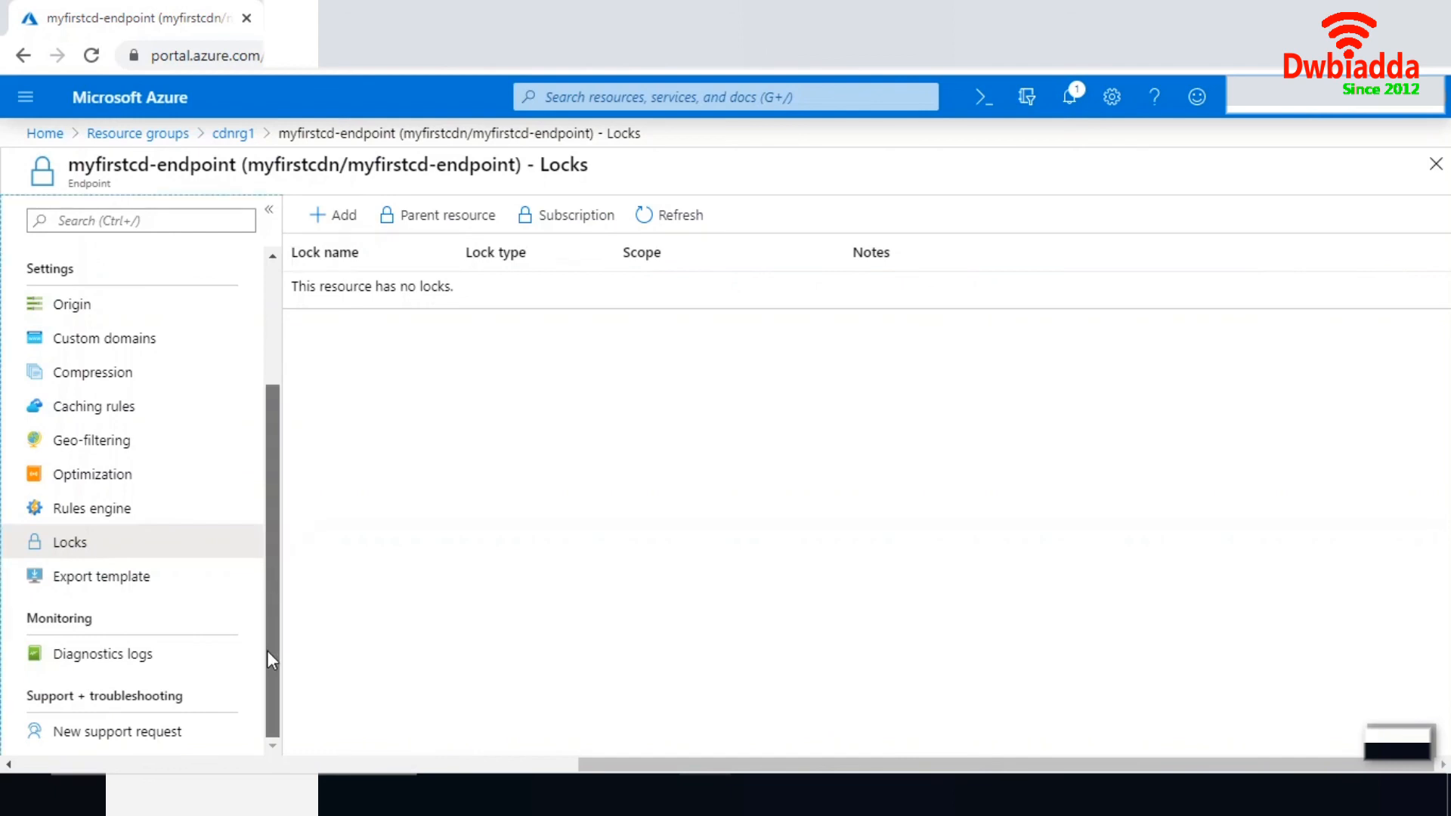
left_click(154, 670)
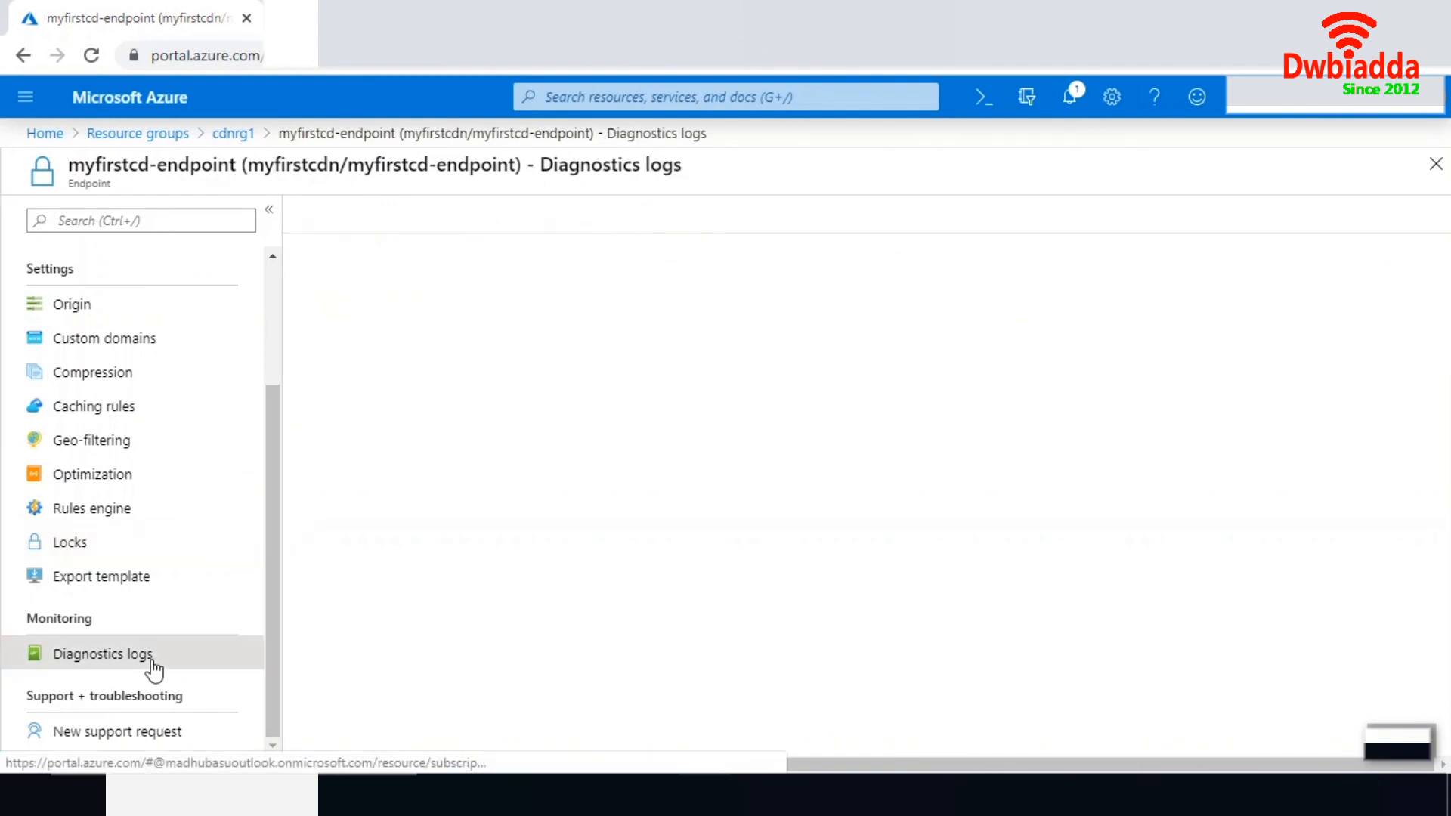